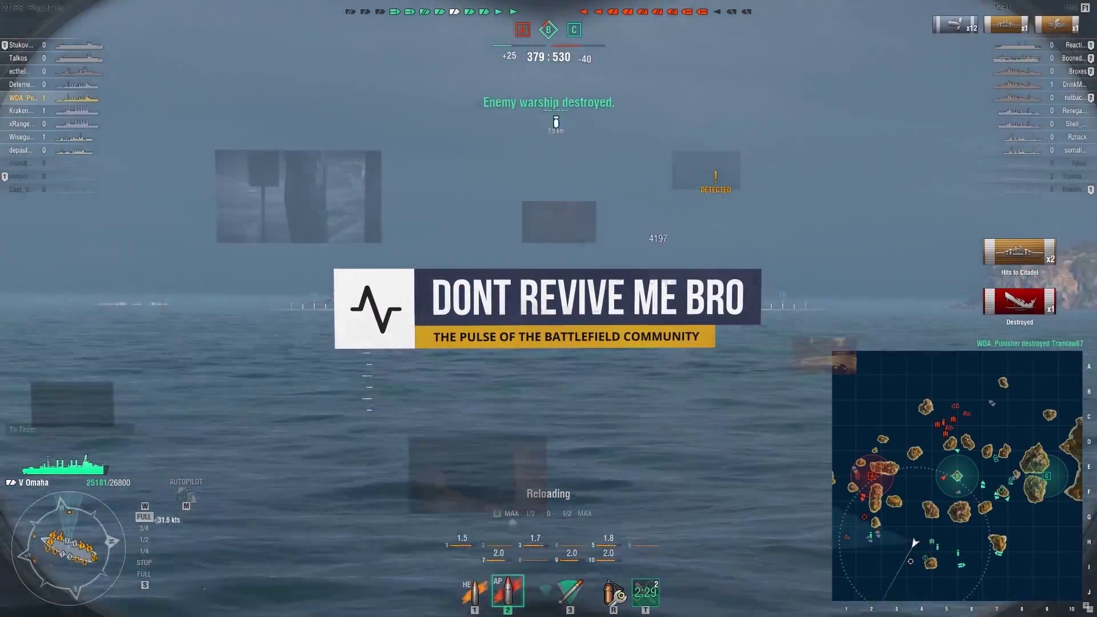
key(shift)
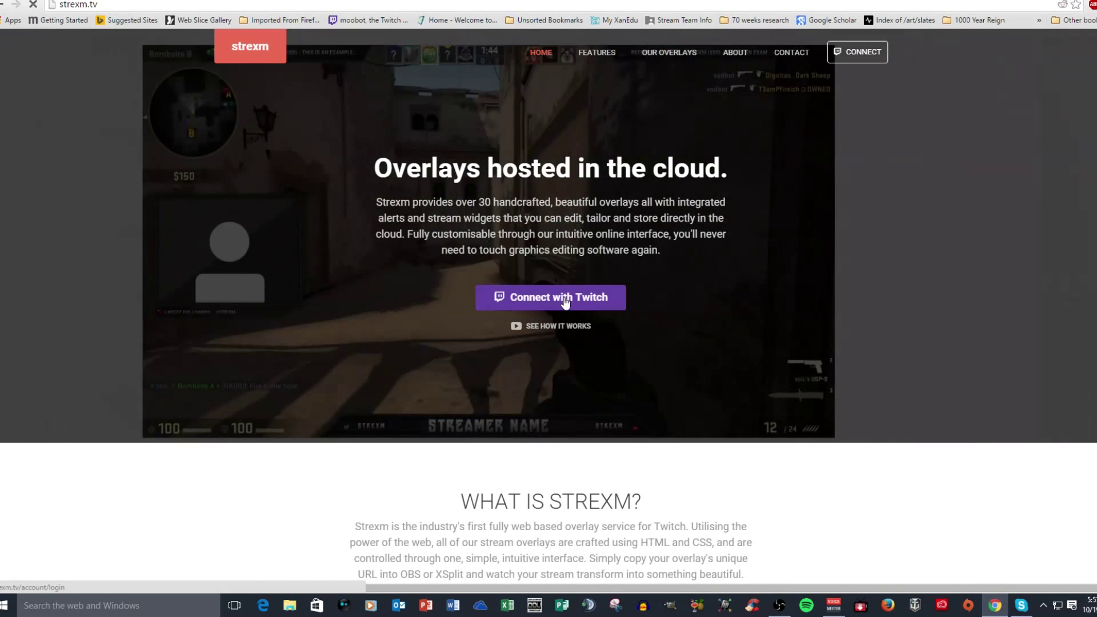
- Connect to Strexm with Twitch and open the Thrust (In-Game) overlay for editing
click(566, 302)
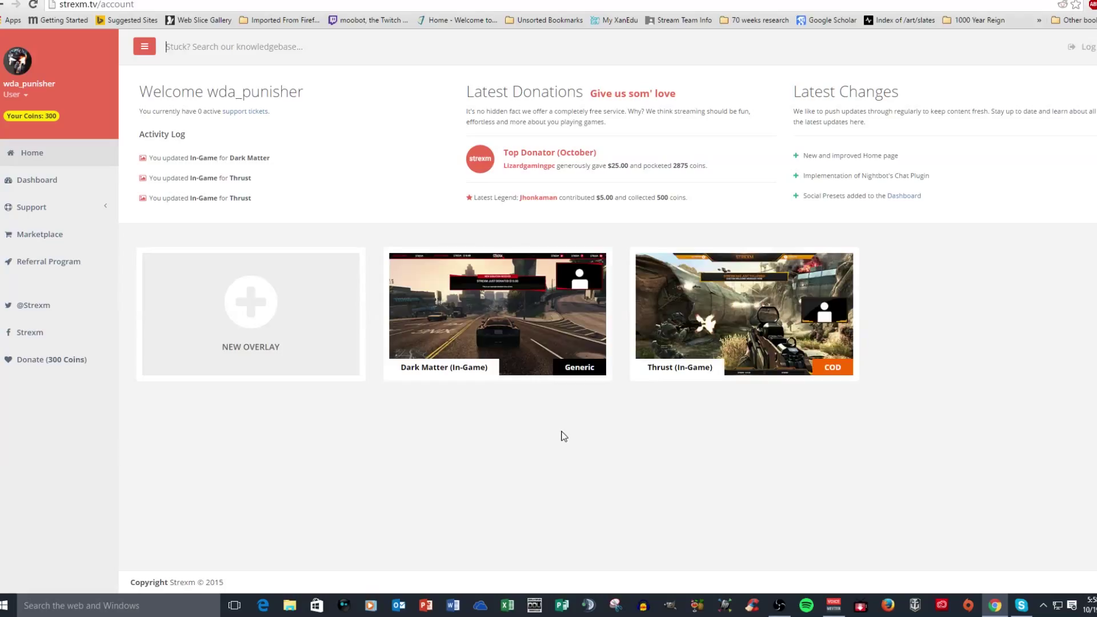
mouse_move(513, 322)
mouse_move(743, 339)
mouse_move(708, 291)
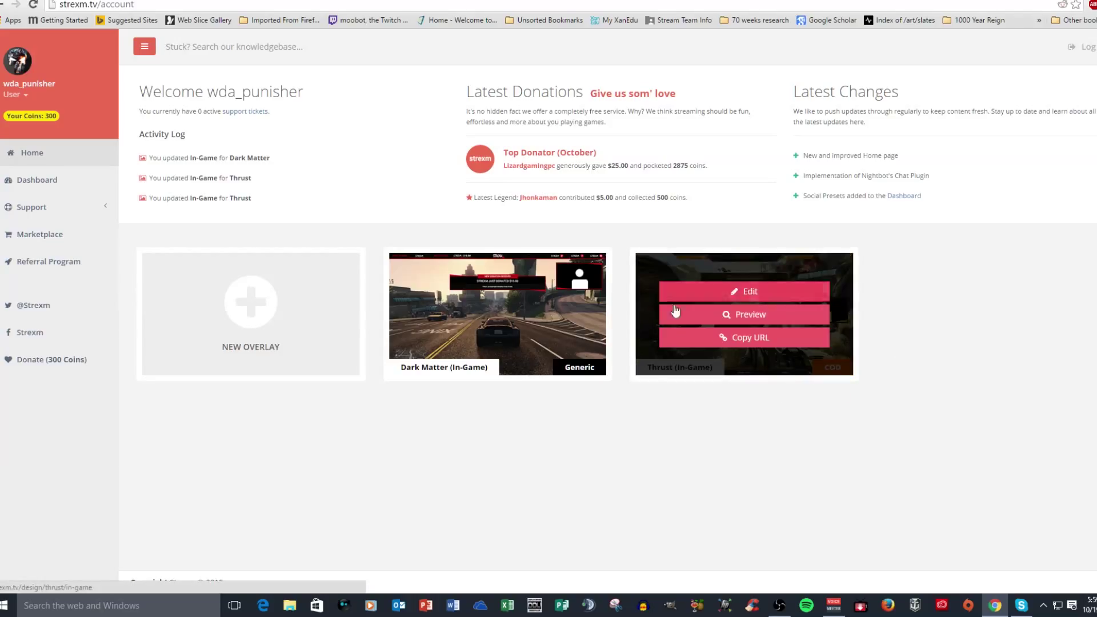
mouse_move(773, 349)
click(737, 294)
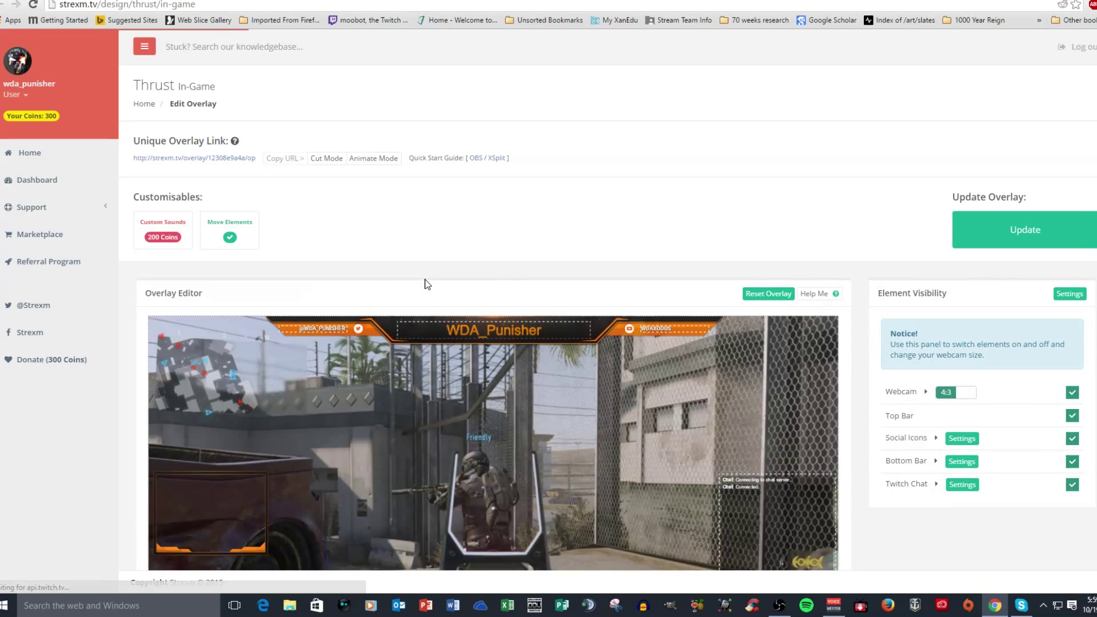
- Move the Twitch chat box to the overlay's middle and back near its right edge, slightly higher, and shift the webcam frame slightly right
scroll(426, 284, down, 3)
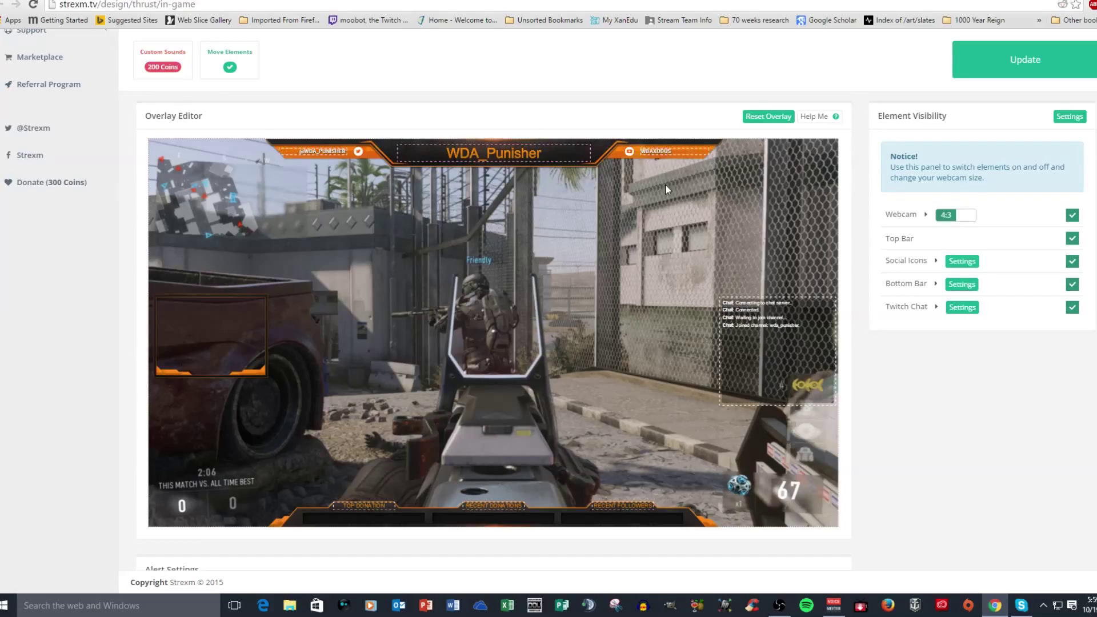
scroll(666, 184, up, 1)
scroll(508, 345, down, 1)
scroll(371, 353, up, 3)
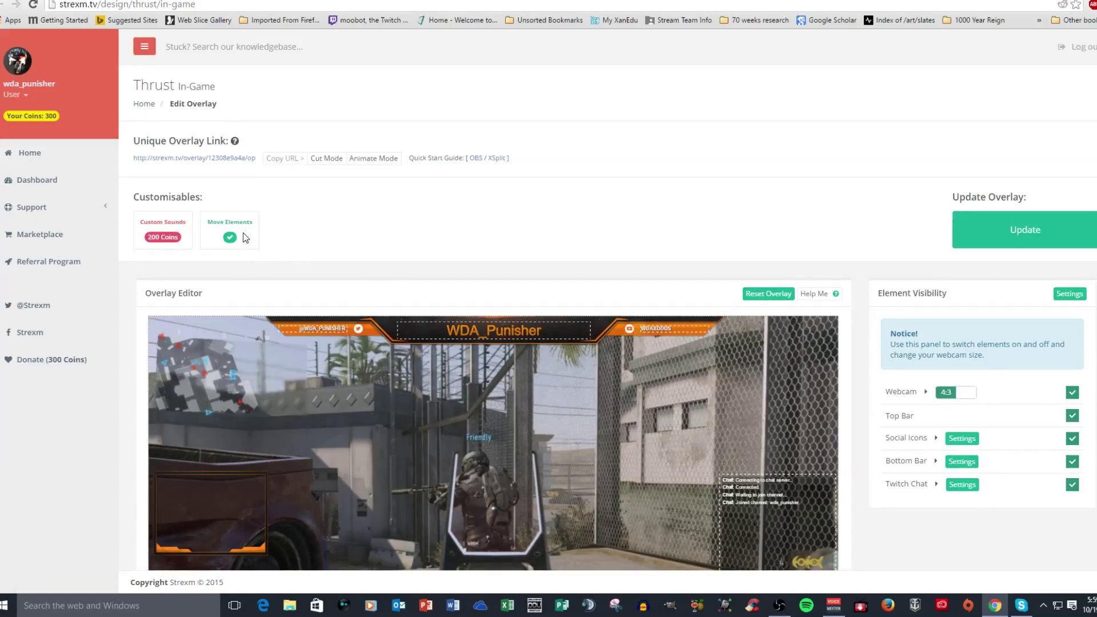
scroll(242, 234, down, 2)
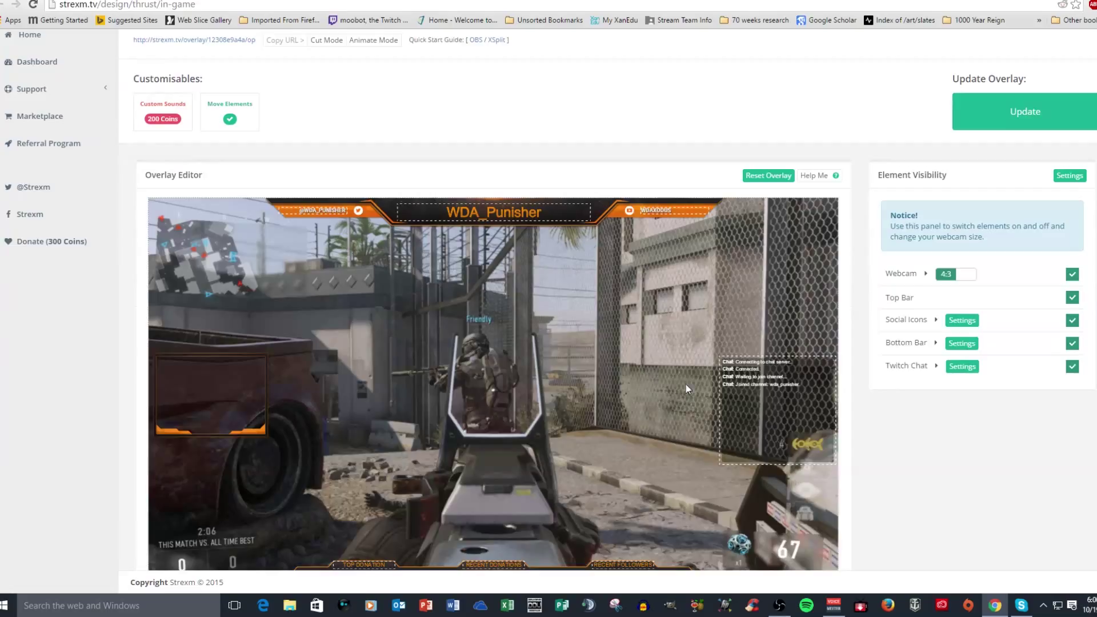
drag(774, 403, 432, 408)
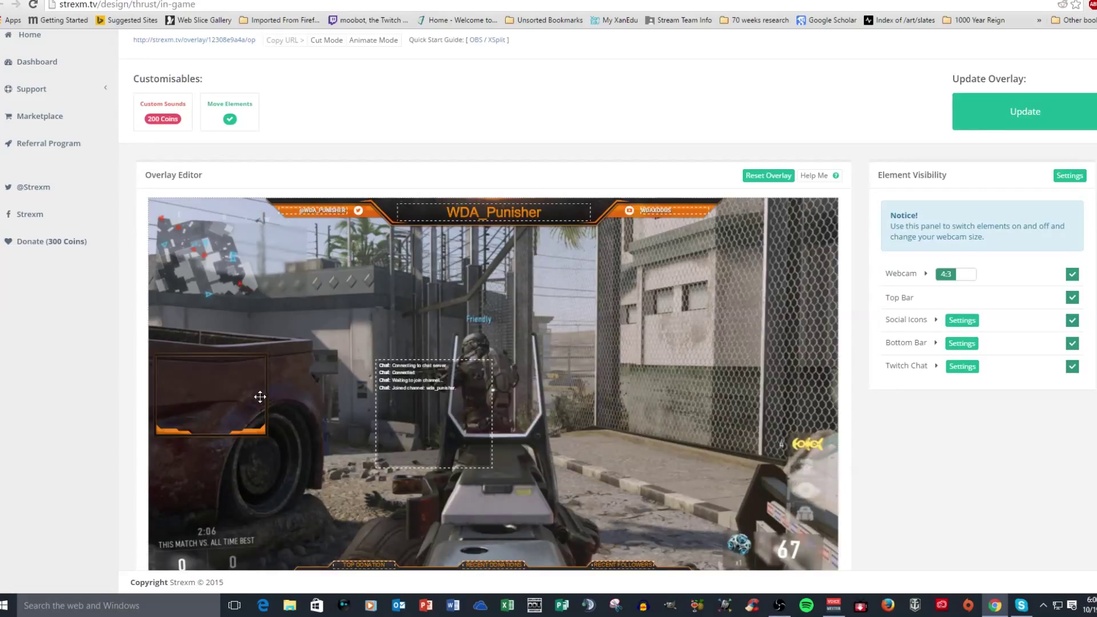
mouse_move(259, 395)
mouse_down()
mouse_move(816, 407)
mouse_move(349, 371)
mouse_move(269, 392)
mouse_up()
drag(413, 388, 748, 365)
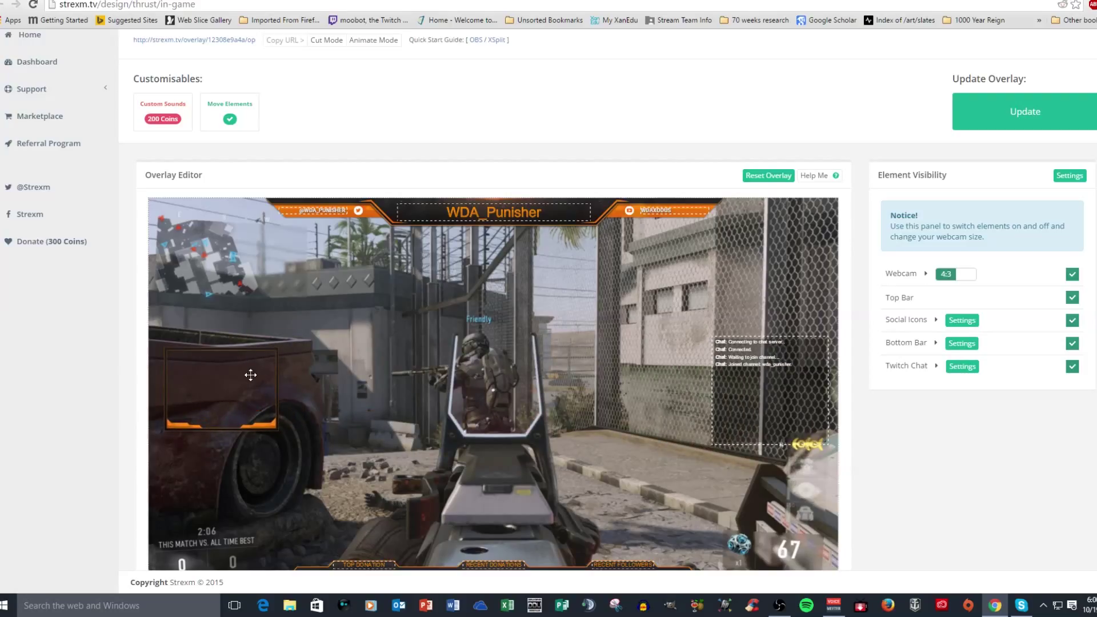
- Fine-tune the webcam frame's position near the overlay's left edge, slightly higher over the truck
drag(251, 375, 241, 375)
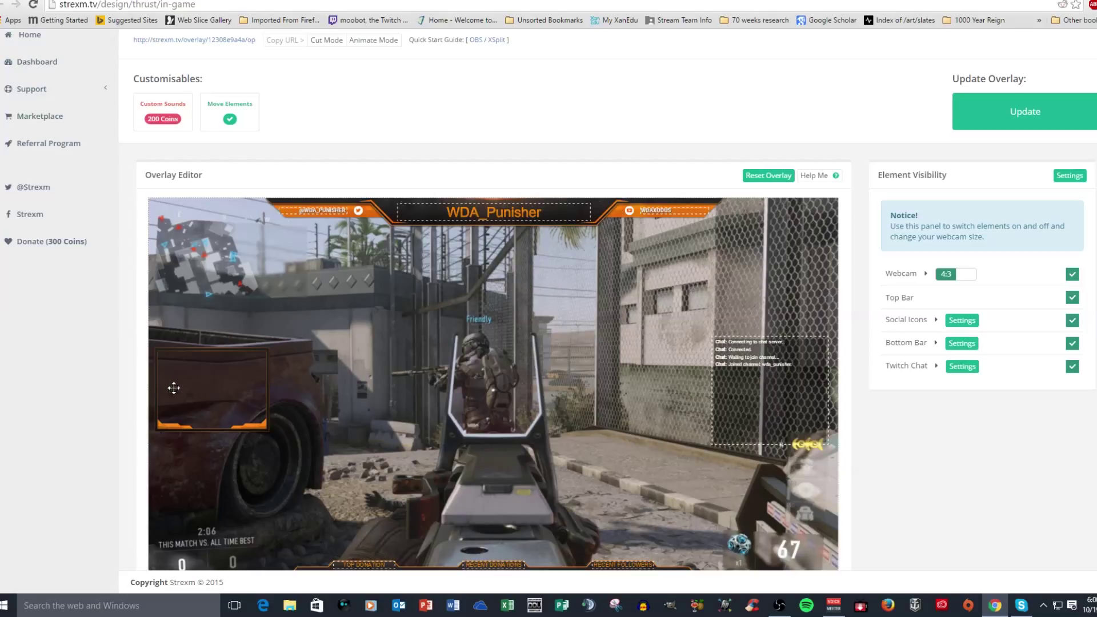
drag(174, 388, 171, 379)
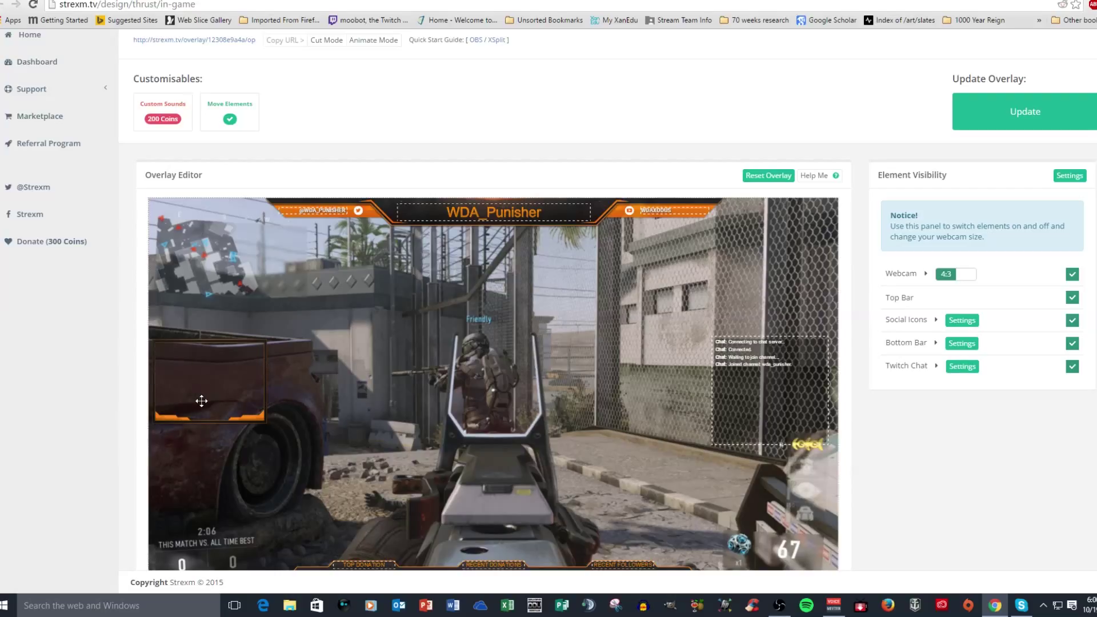
mouse_move(201, 401)
mouse_down()
mouse_move(236, 400)
mouse_move(205, 396)
mouse_up()
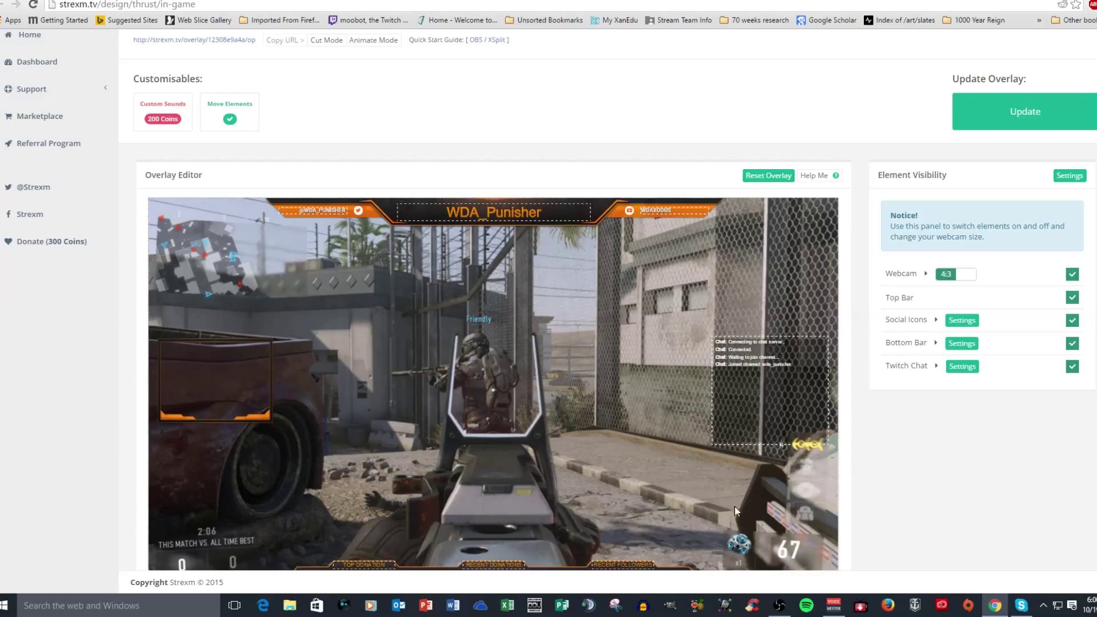
- Hide and show the webcam element again, and switch its aspect ratio to 16:9 and back to 4:3
scroll(544, 423, down, 1)
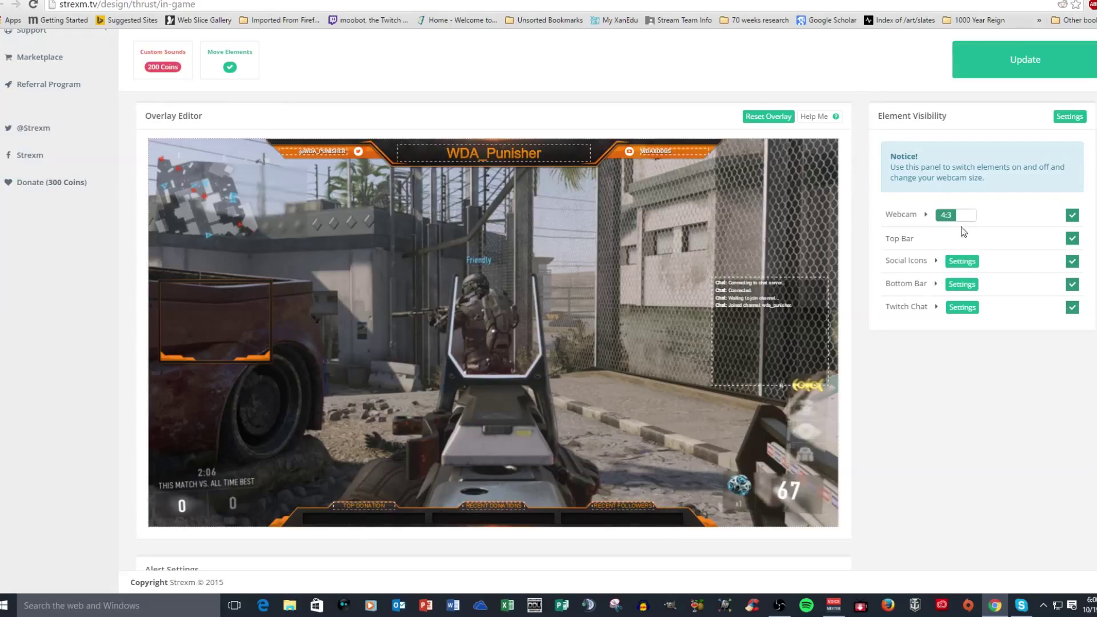
scroll(914, 246, up, 2)
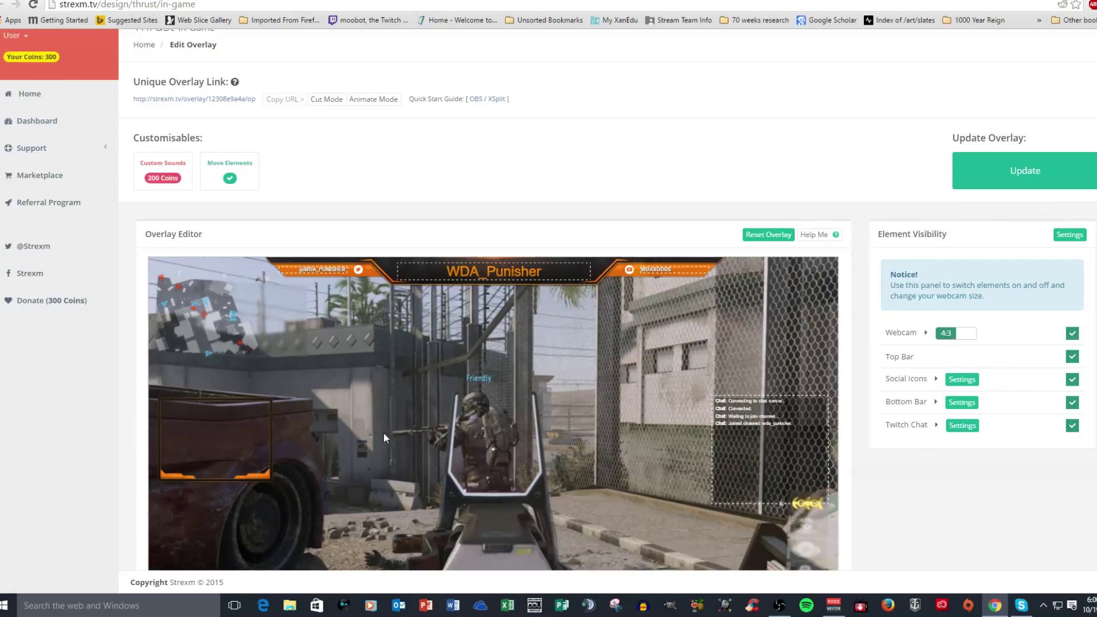
click(1073, 334)
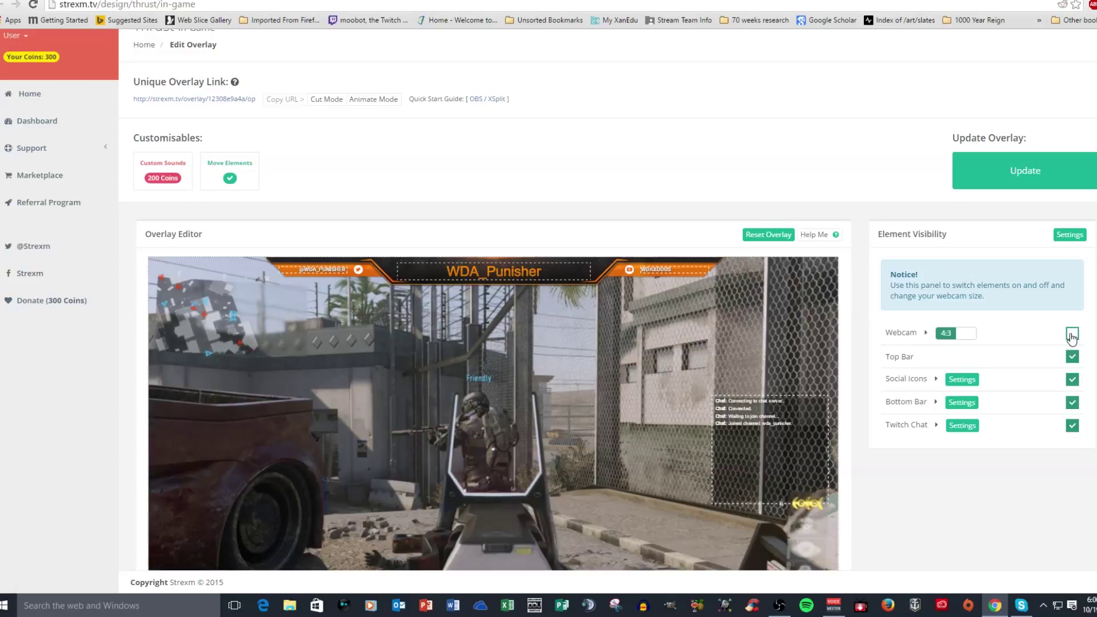
click(1073, 336)
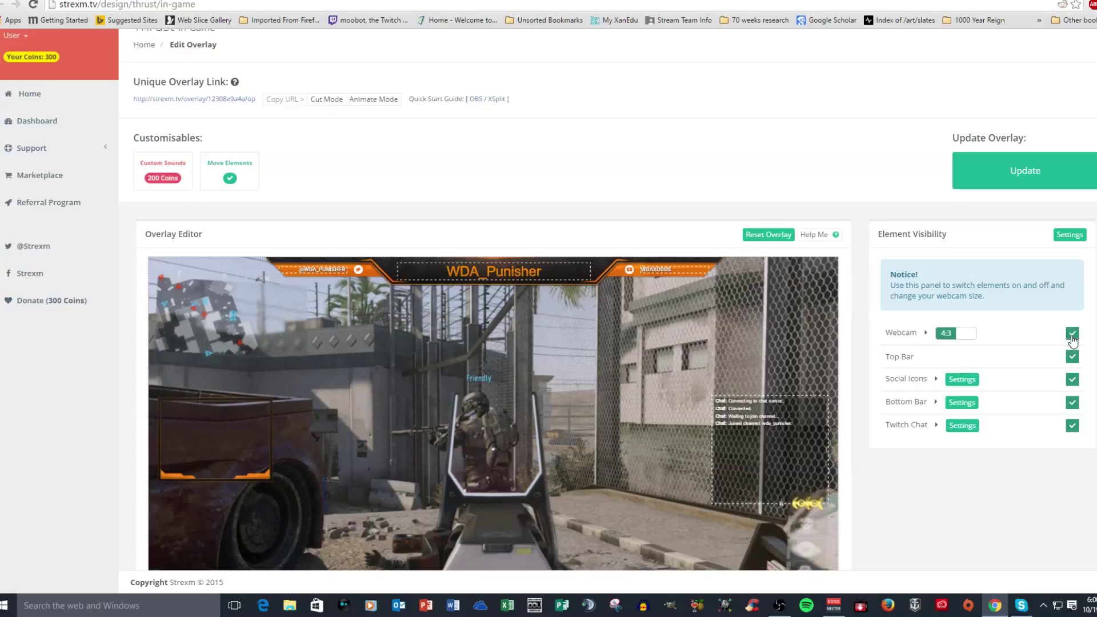
click(970, 336)
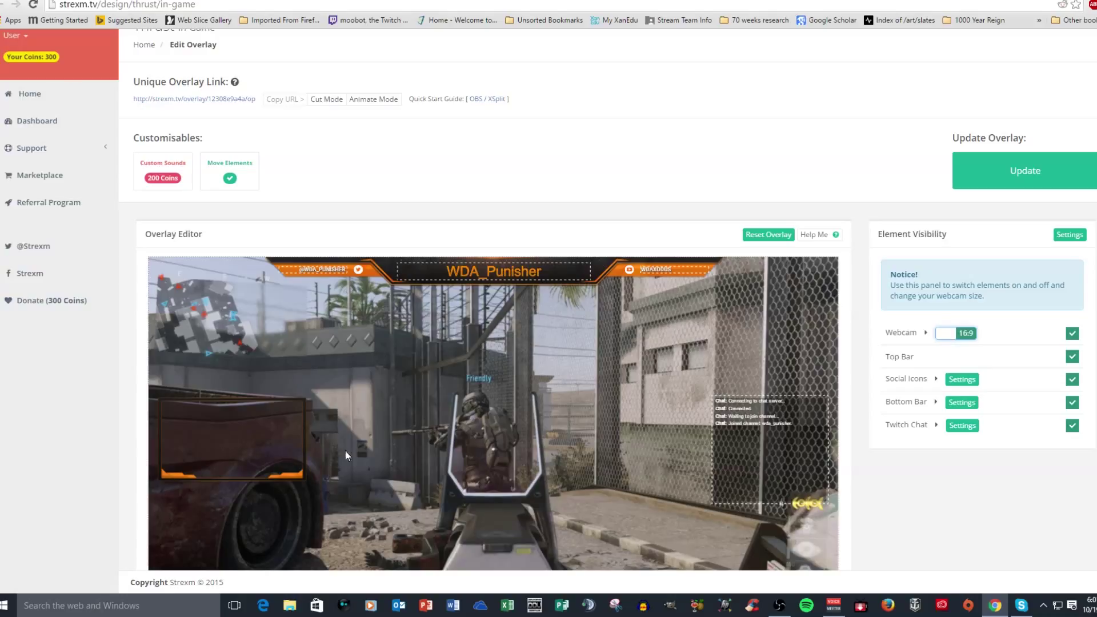
click(954, 337)
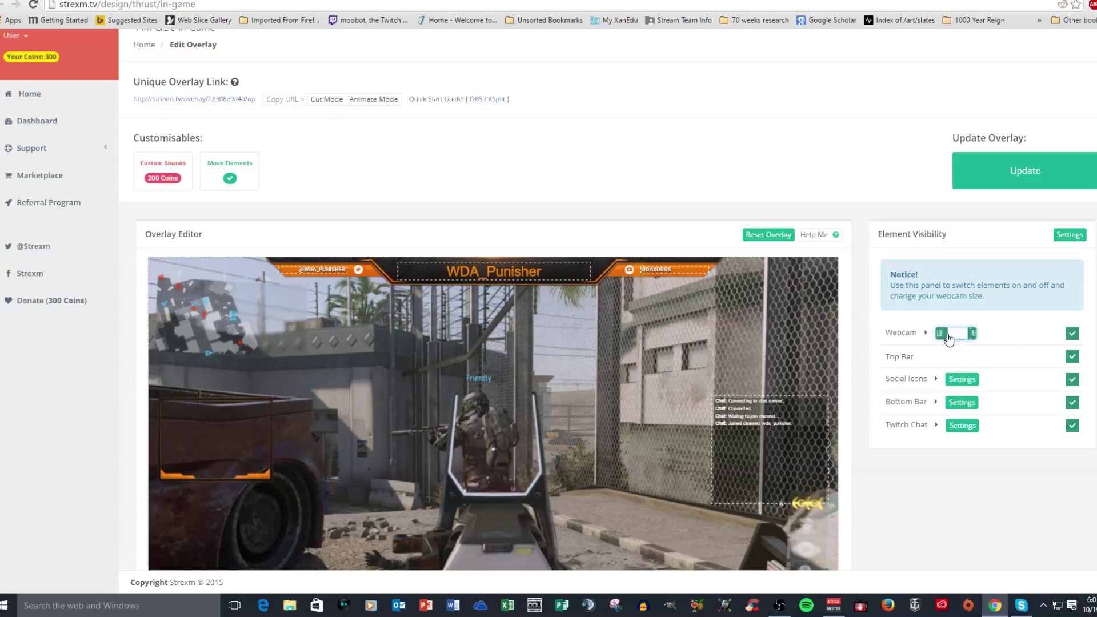
- Toggle the top bar off and on, and delete and retype the last four letters of its streamer name
click(1075, 359)
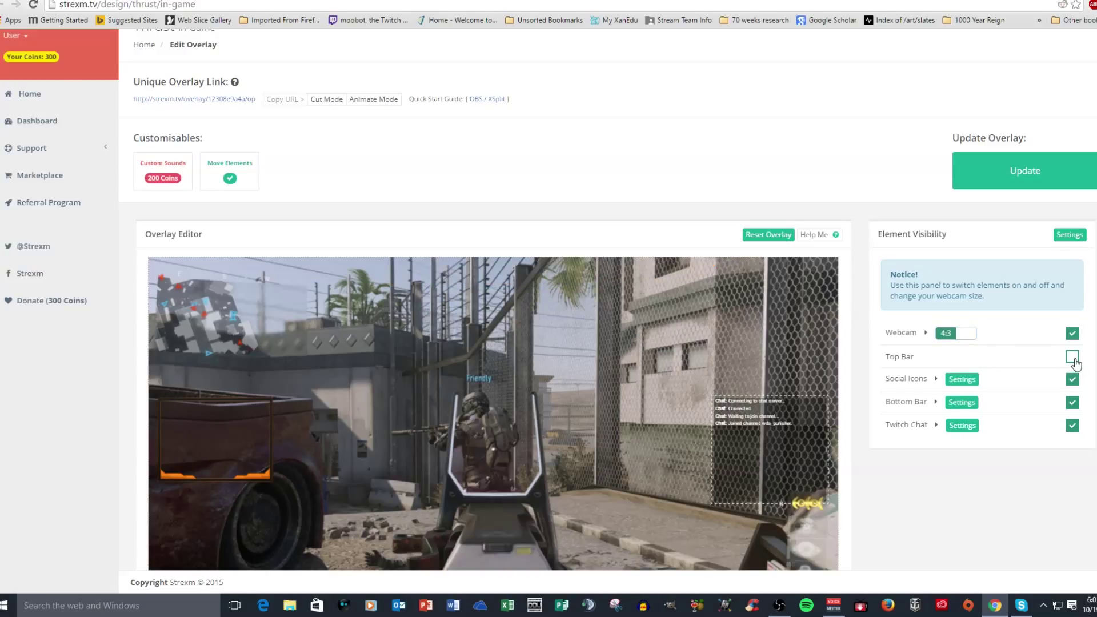
click(1072, 357)
scroll(977, 360, down, 1)
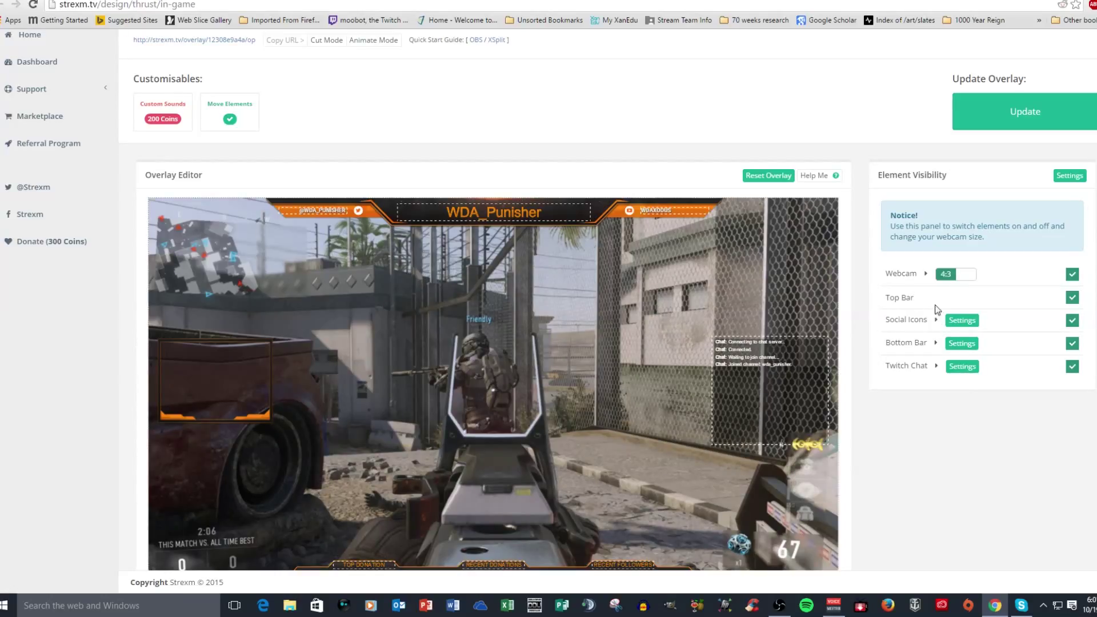
click(555, 220)
key(BackSpace)
key(BackSpace)
key(BackSpace)
key(BackSpace)
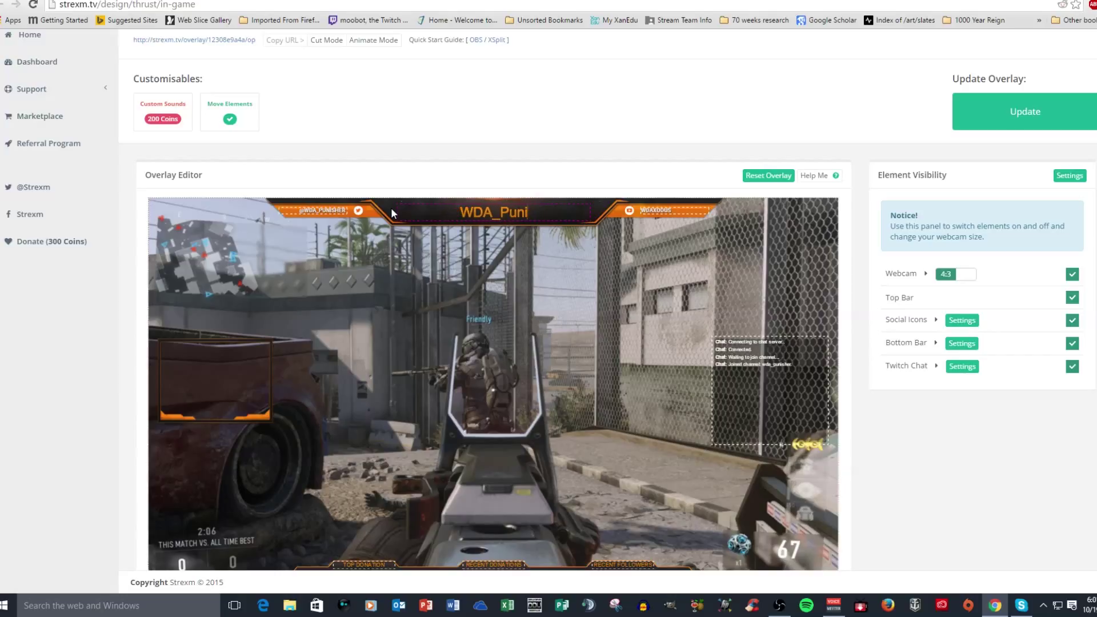
text(sher)
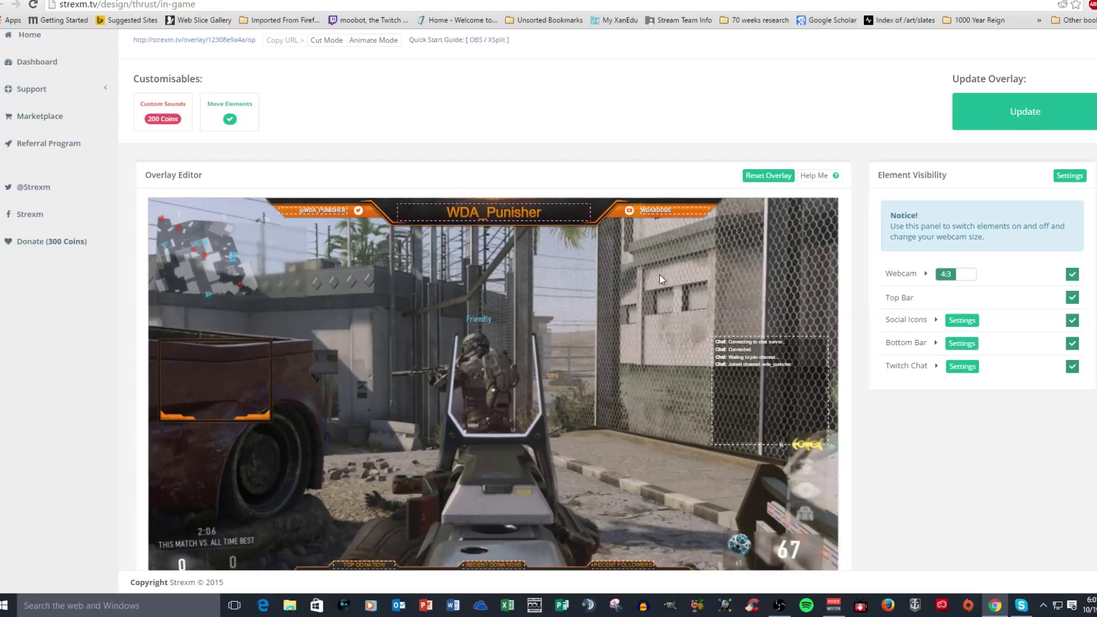
- Change the left social icon to Facebook and set it back to Twitter
click(966, 322)
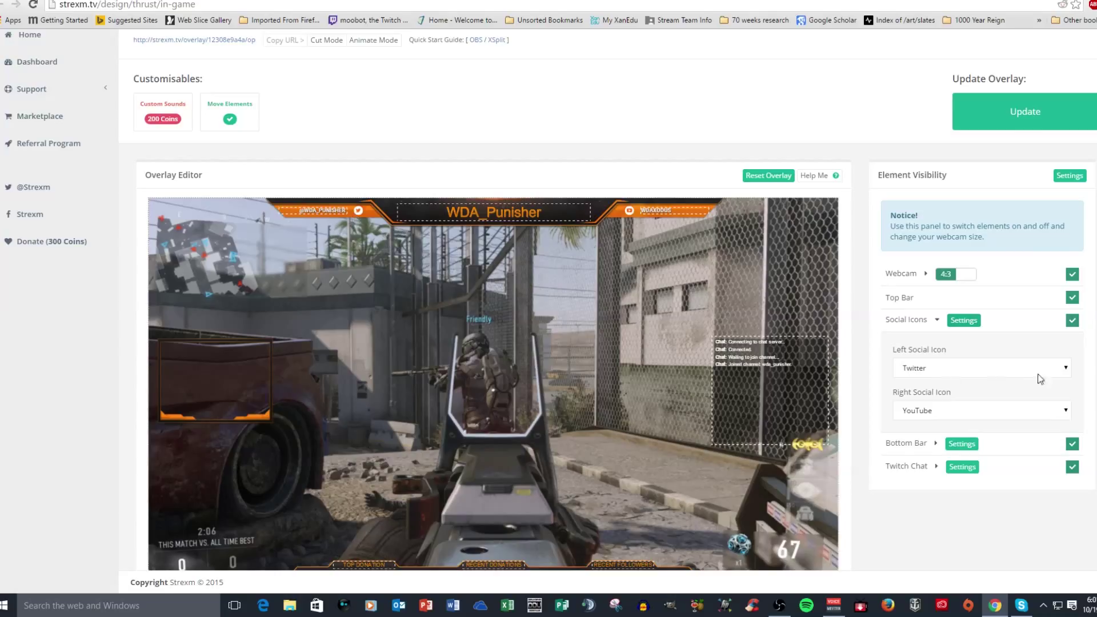
click(1055, 369)
click(988, 419)
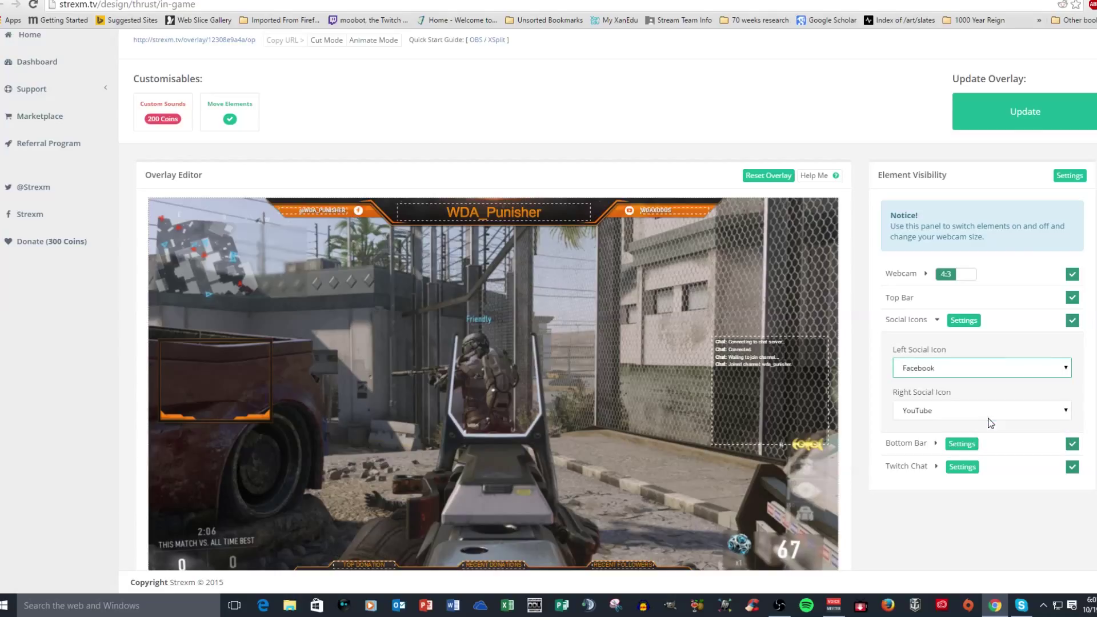
click(1051, 373)
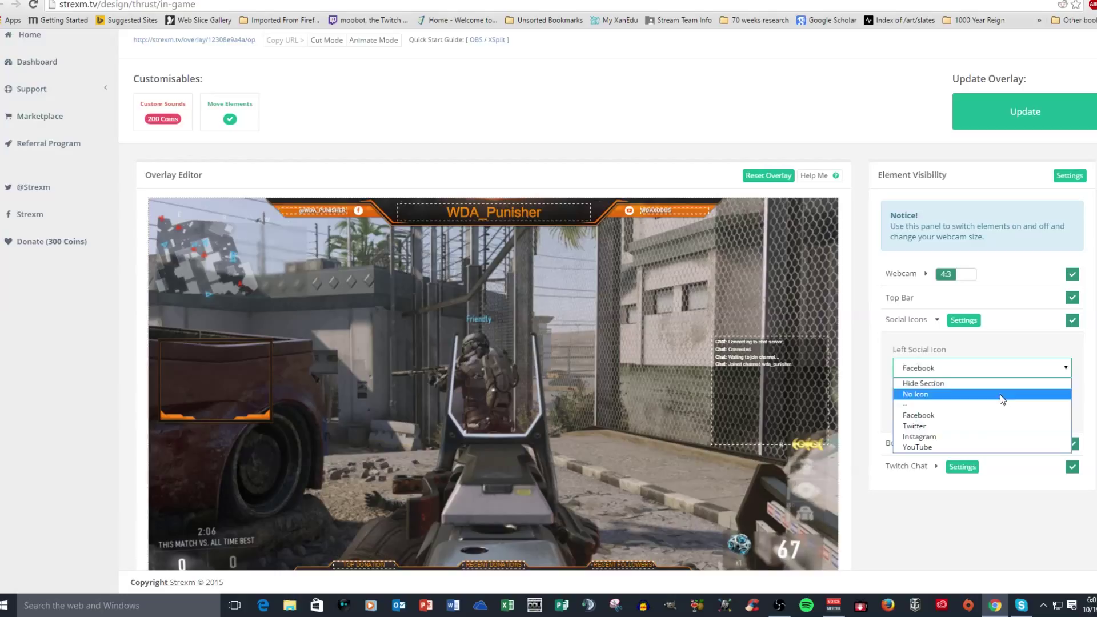
click(983, 425)
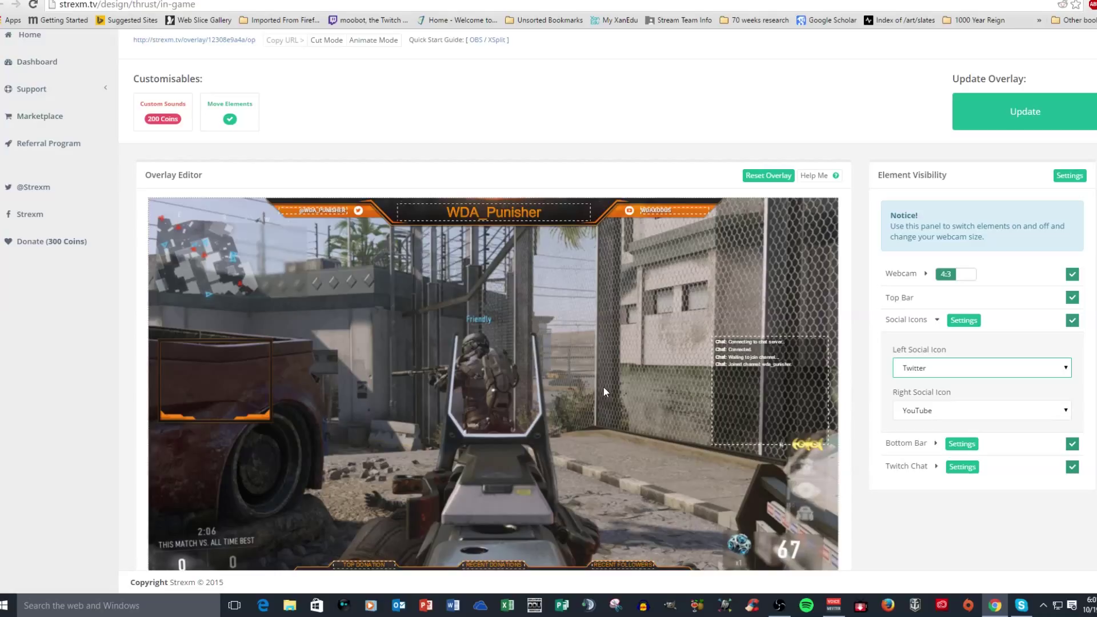
- Open the Bottom Bar settings and review the options available for its left, center and right features
scroll(605, 392, down, 1)
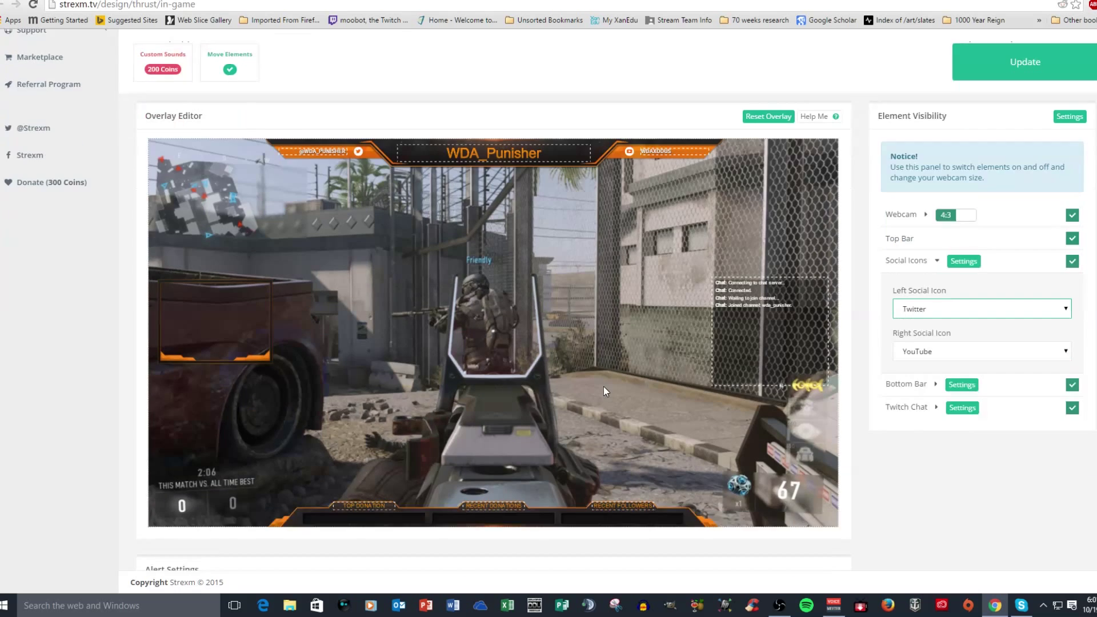
scroll(605, 392, up, 2)
scroll(605, 391, down, 3)
scroll(606, 391, up, 1)
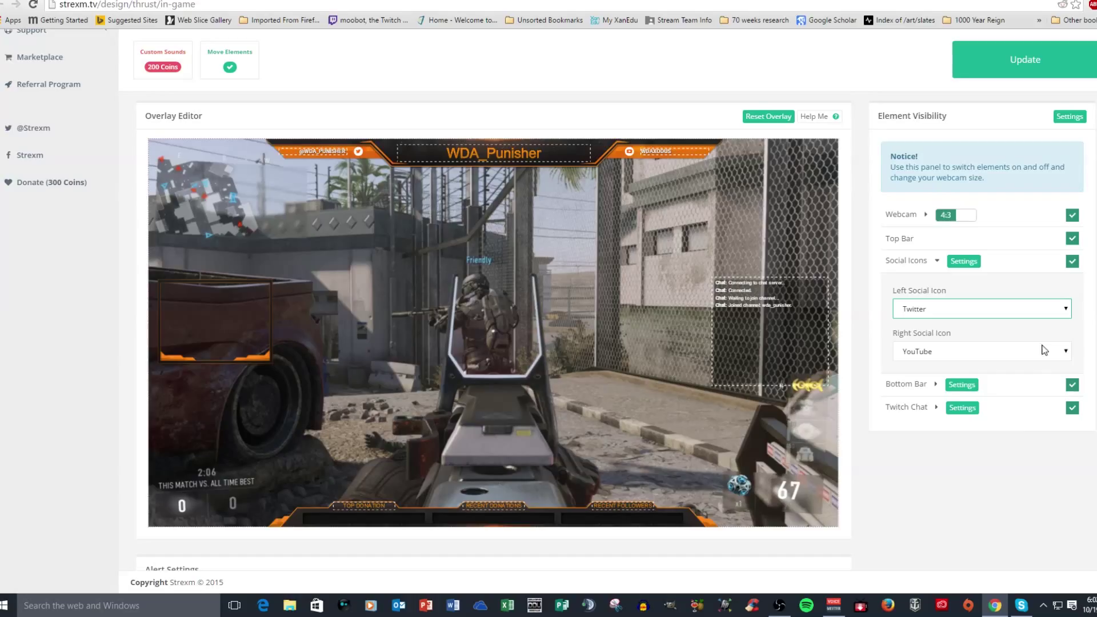
click(958, 390)
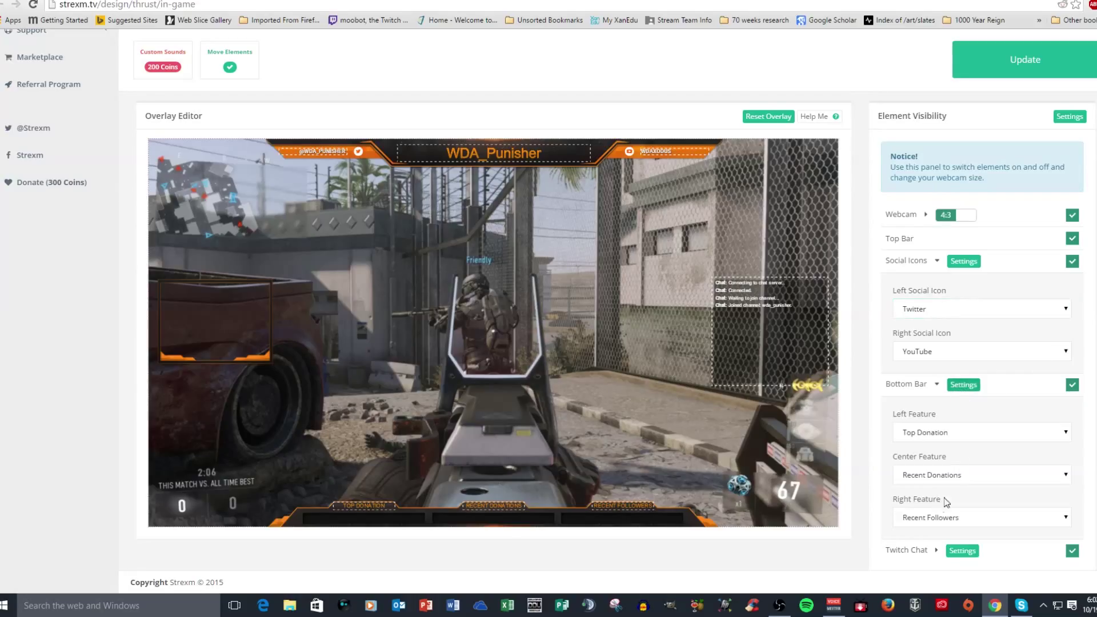
scroll(980, 467, down, 2)
click(1064, 316)
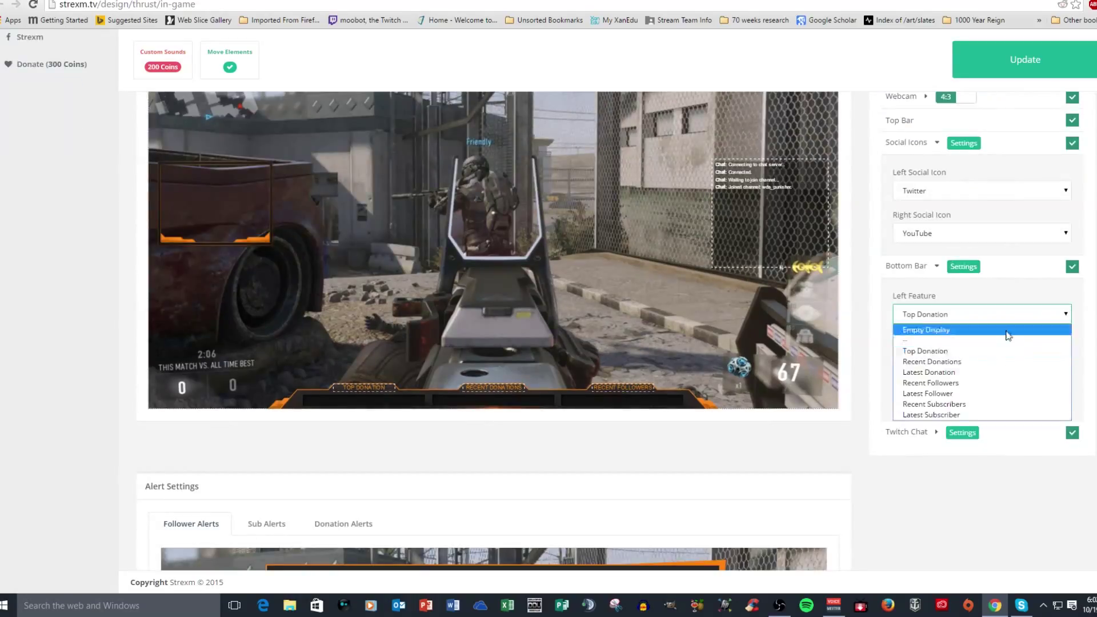
click(1039, 315)
click(1037, 358)
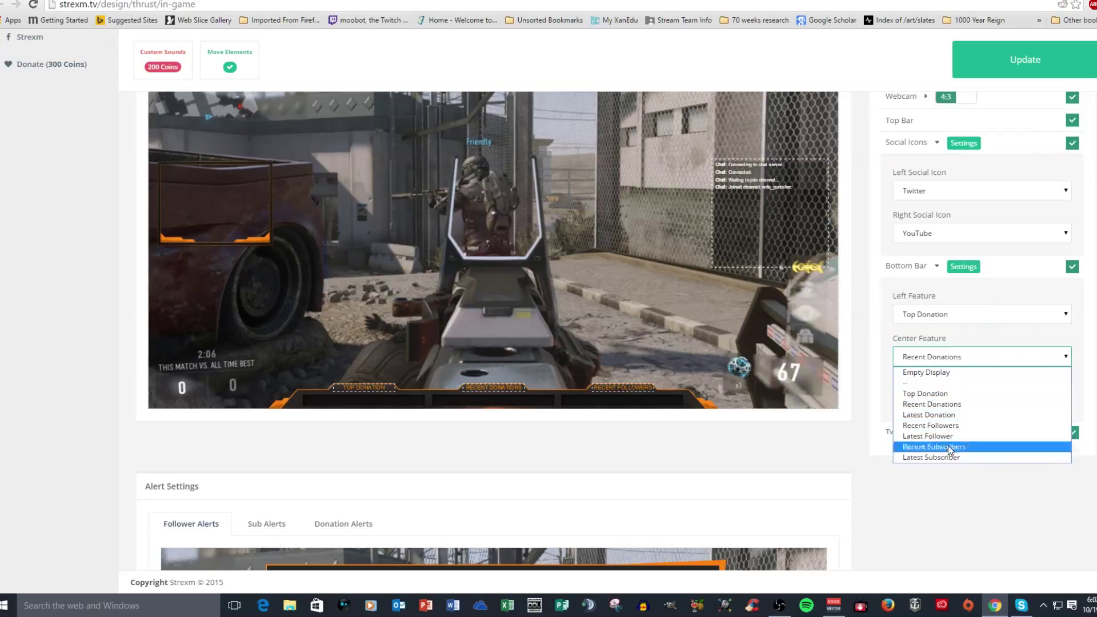
click(1016, 356)
click(1022, 400)
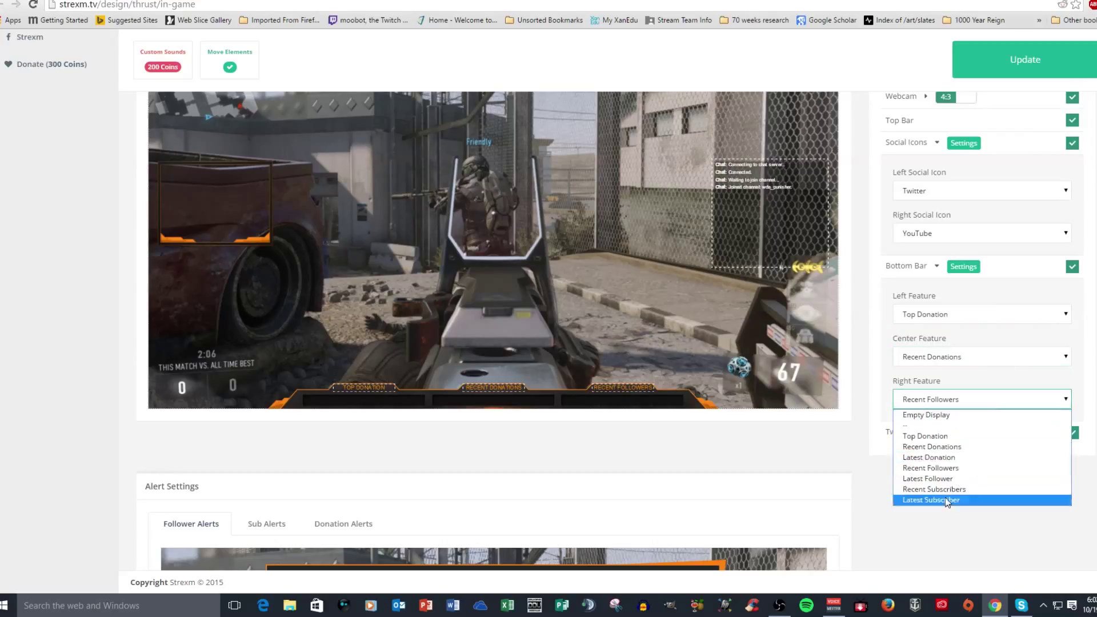
click(1006, 400)
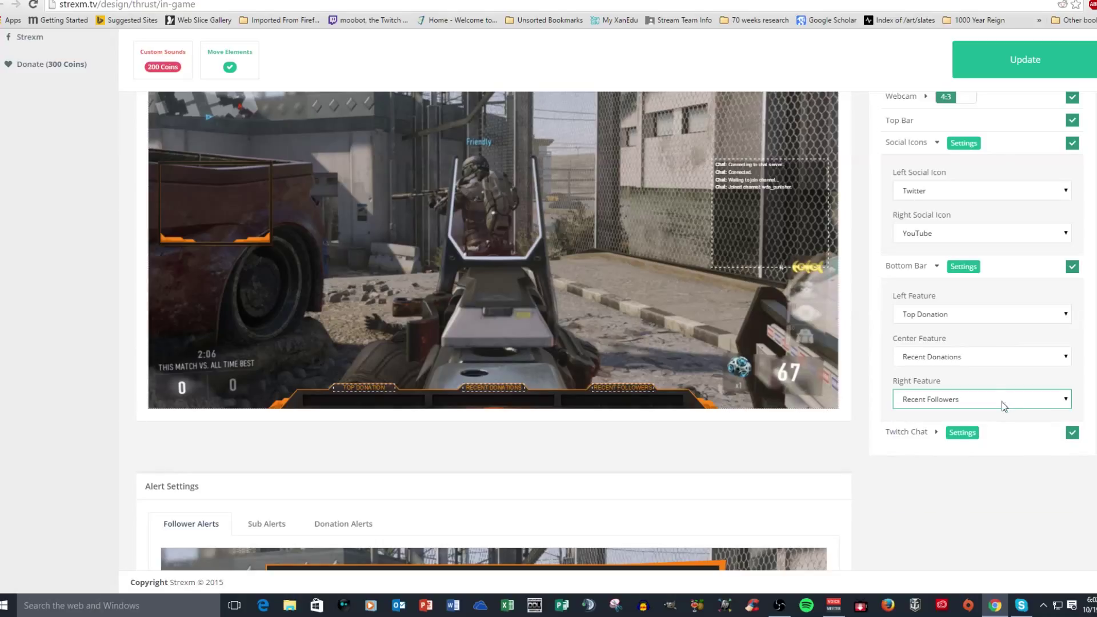
- Open the Twitch Chat settings and try the None and BetterTTV Dark themes before setting the theme back to Dark
click(950, 436)
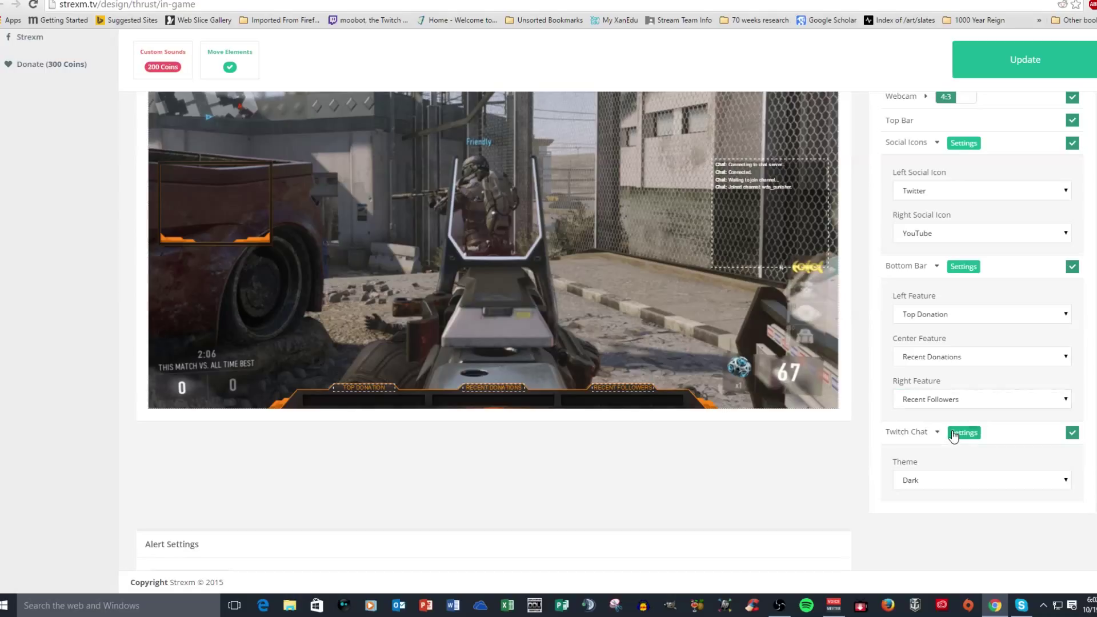
click(1067, 481)
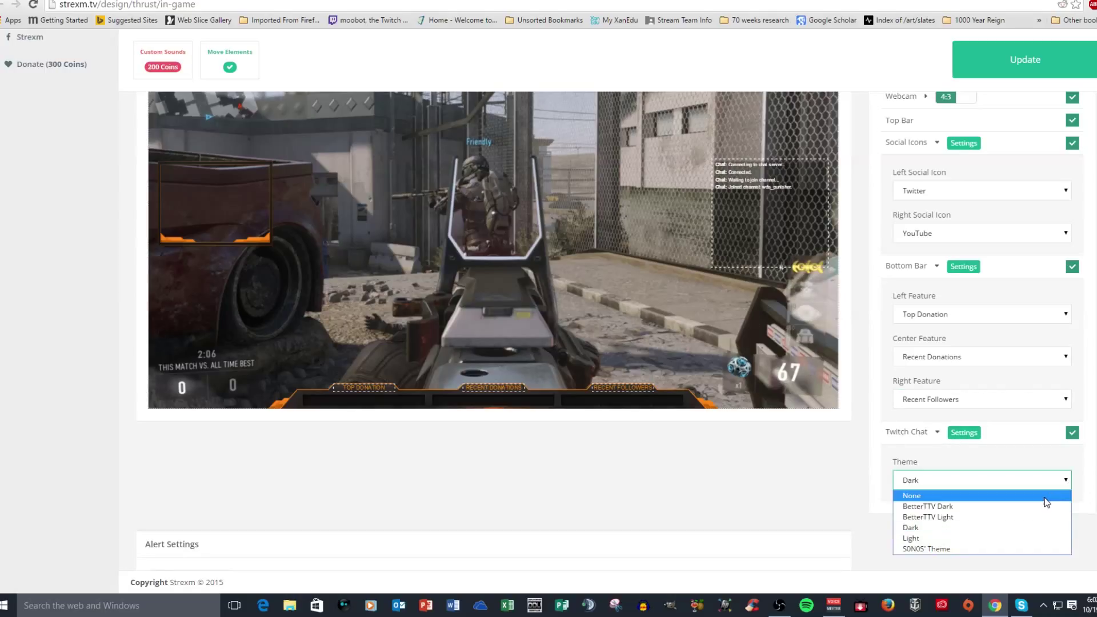
click(1045, 499)
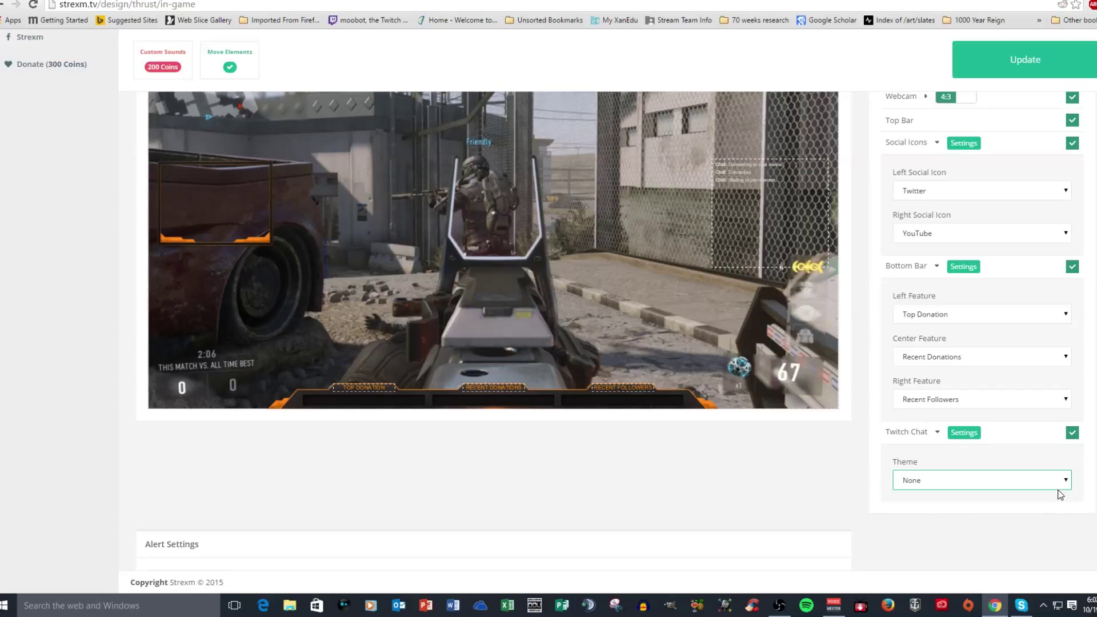
click(1065, 481)
click(1021, 502)
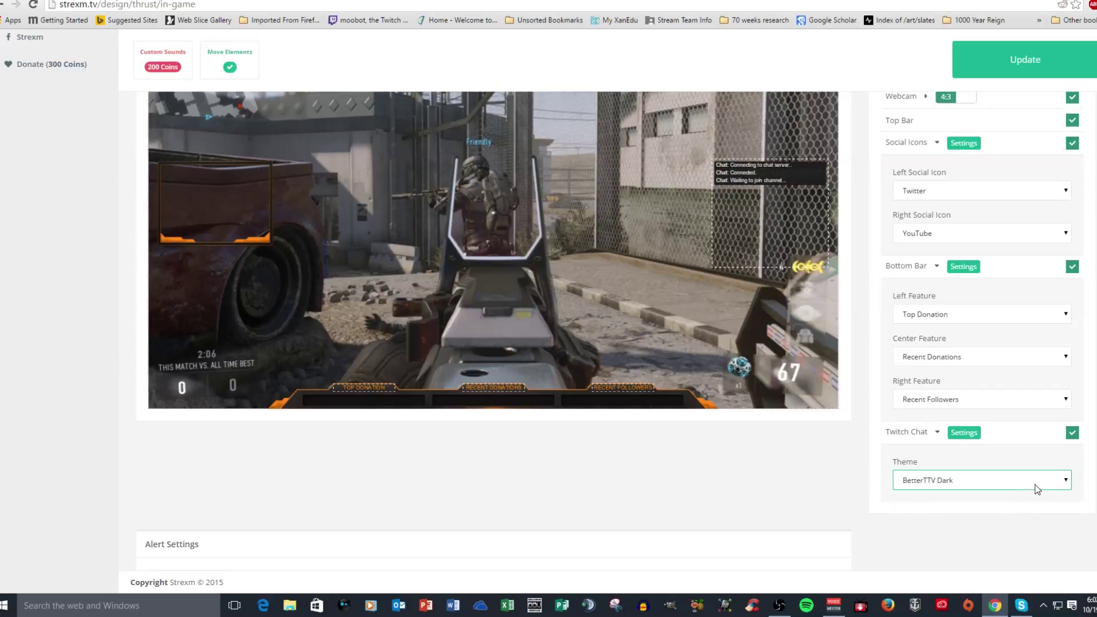
click(1035, 485)
click(980, 532)
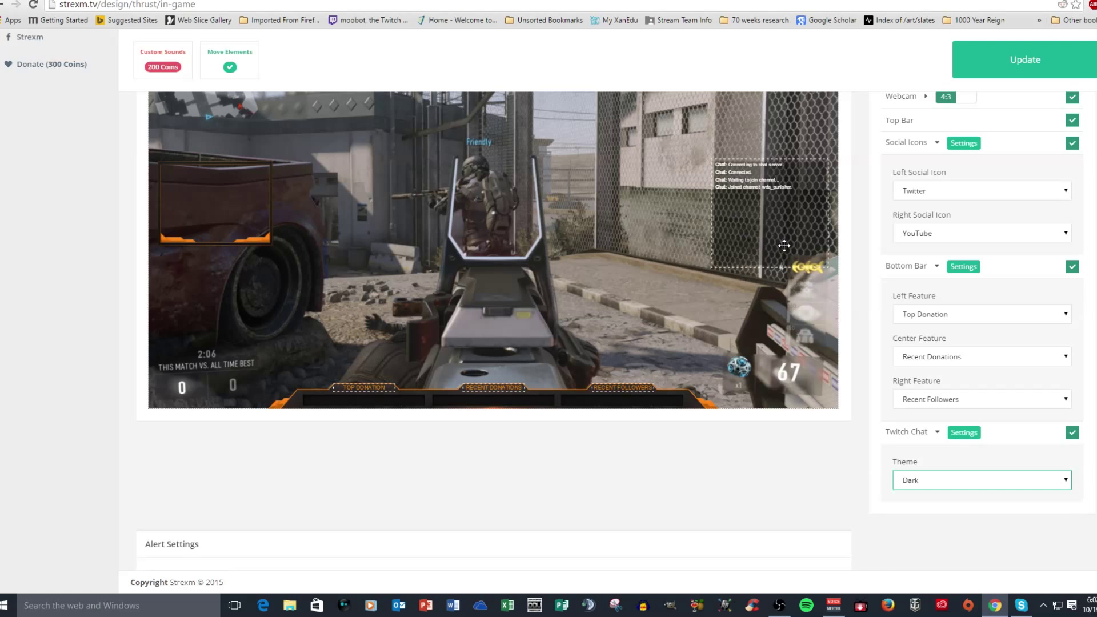
- In the Alert Settings, highlight "JUST FOLLOWED!" in the follower alert's first message line, and switch Follower Alerts to Disabled and back to Enabled
scroll(795, 248, up, 4)
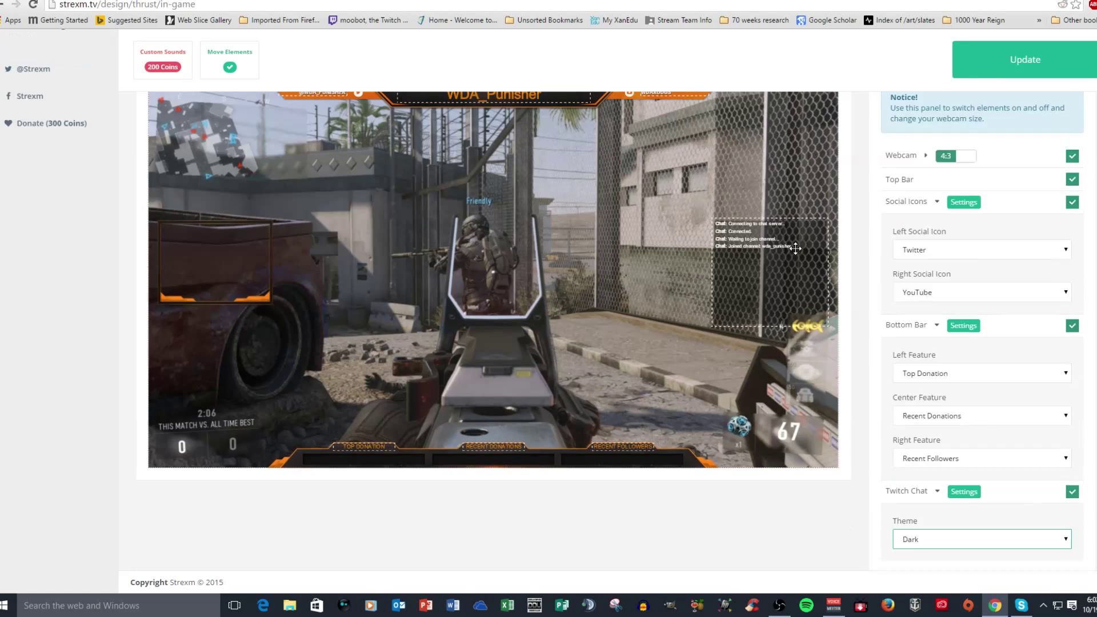
scroll(798, 253, down, 9)
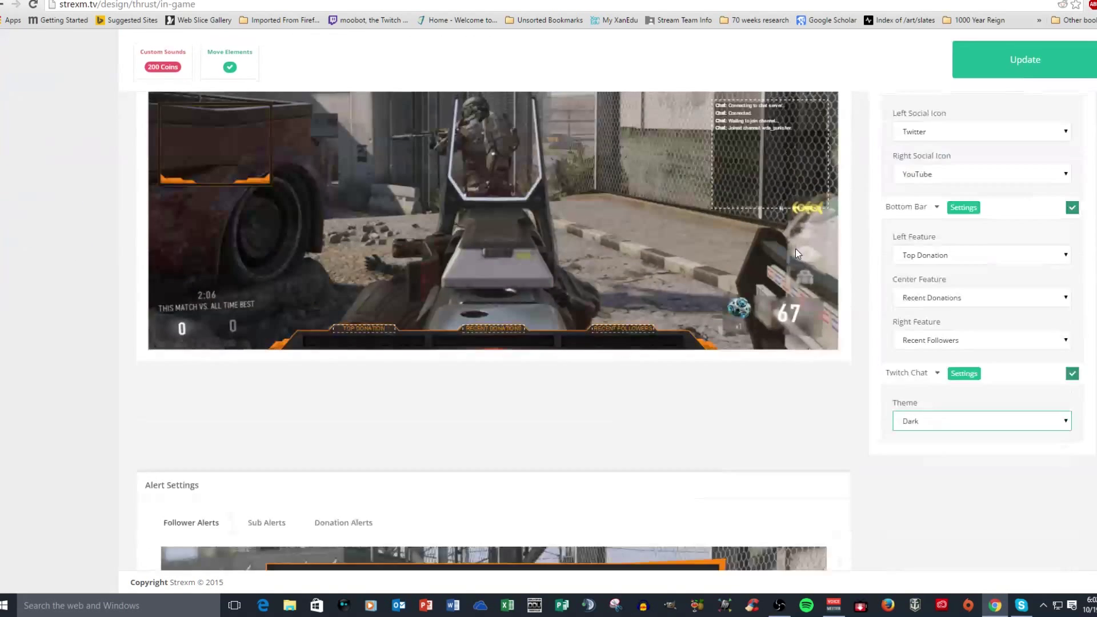
scroll(798, 253, up, 4)
scroll(798, 253, down, 5)
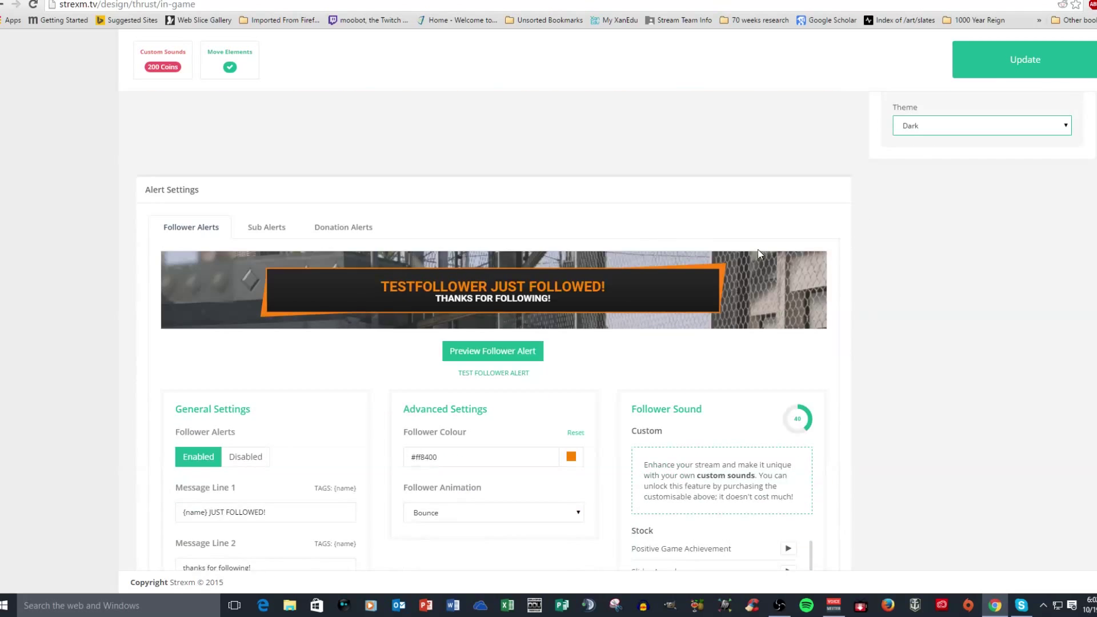
scroll(111, 217, down, 2)
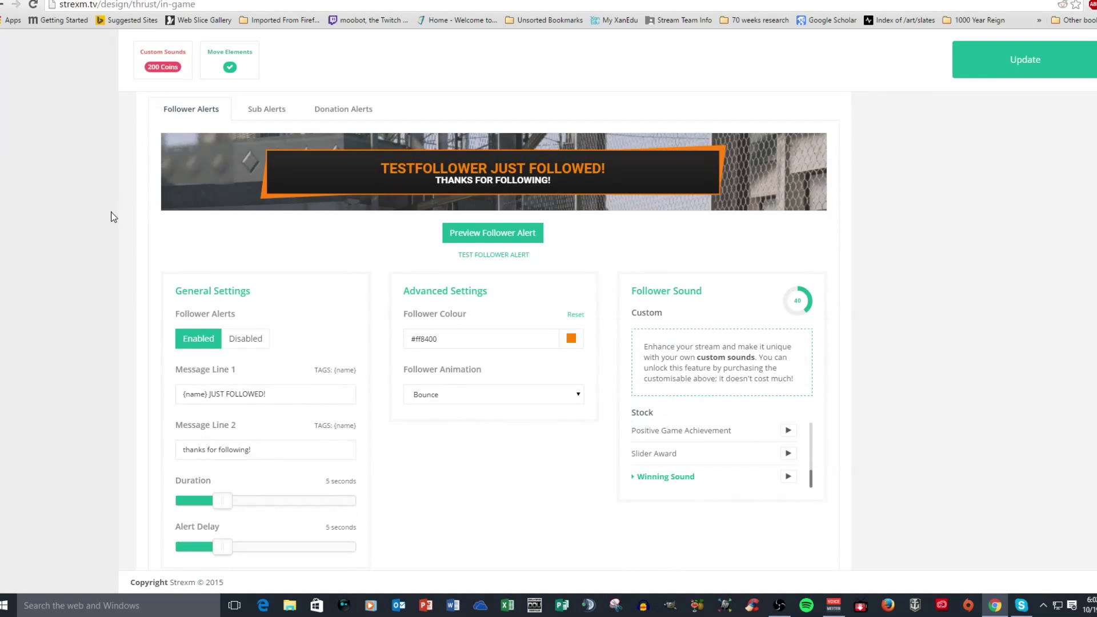
scroll(110, 277, down, 1)
drag(297, 355, 213, 348)
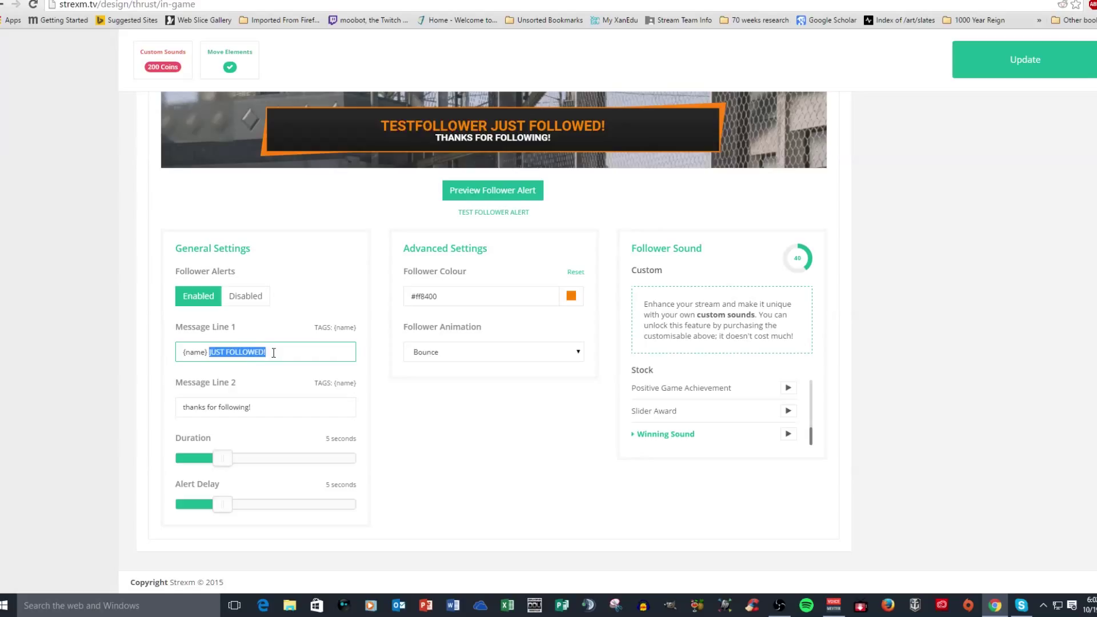
click(241, 298)
click(198, 297)
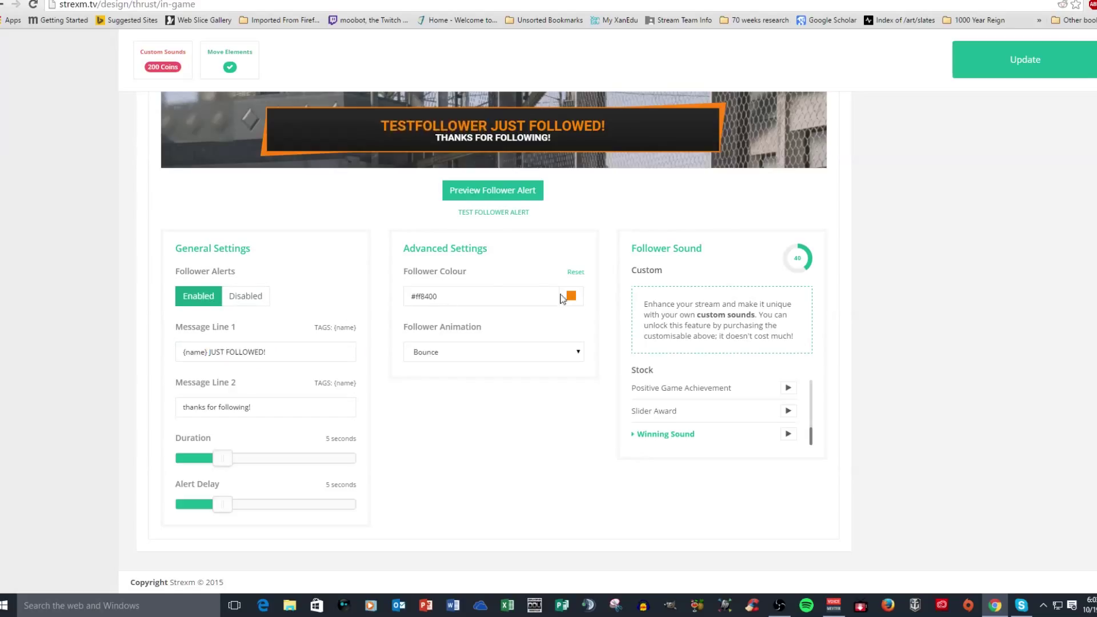
- Change the follower alert animation to Pulse and set it back to Bounce
click(574, 351)
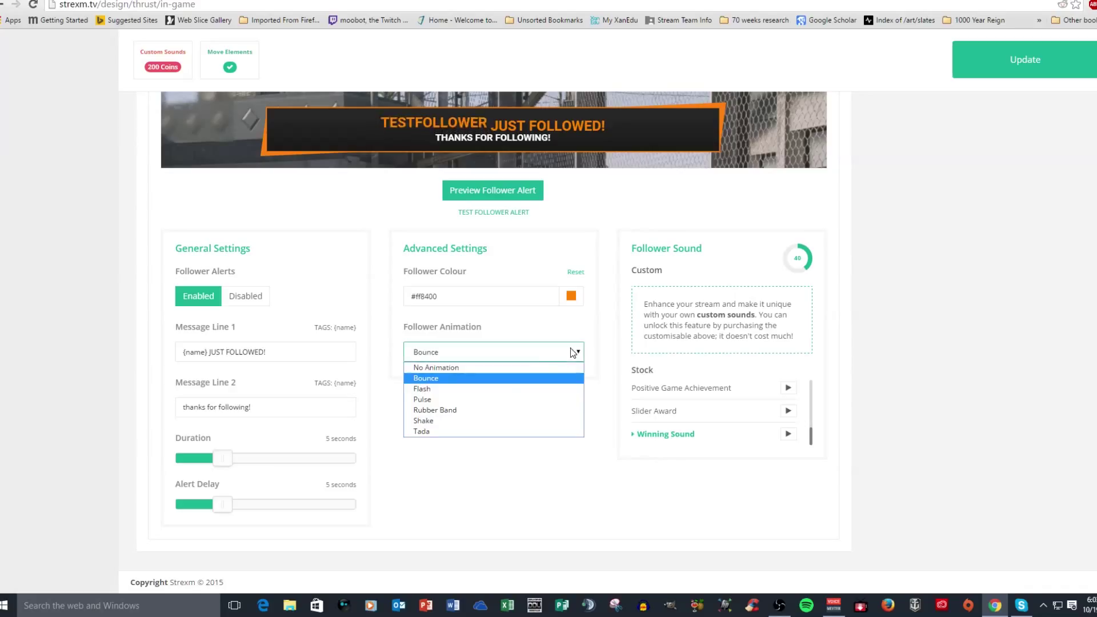
click(495, 399)
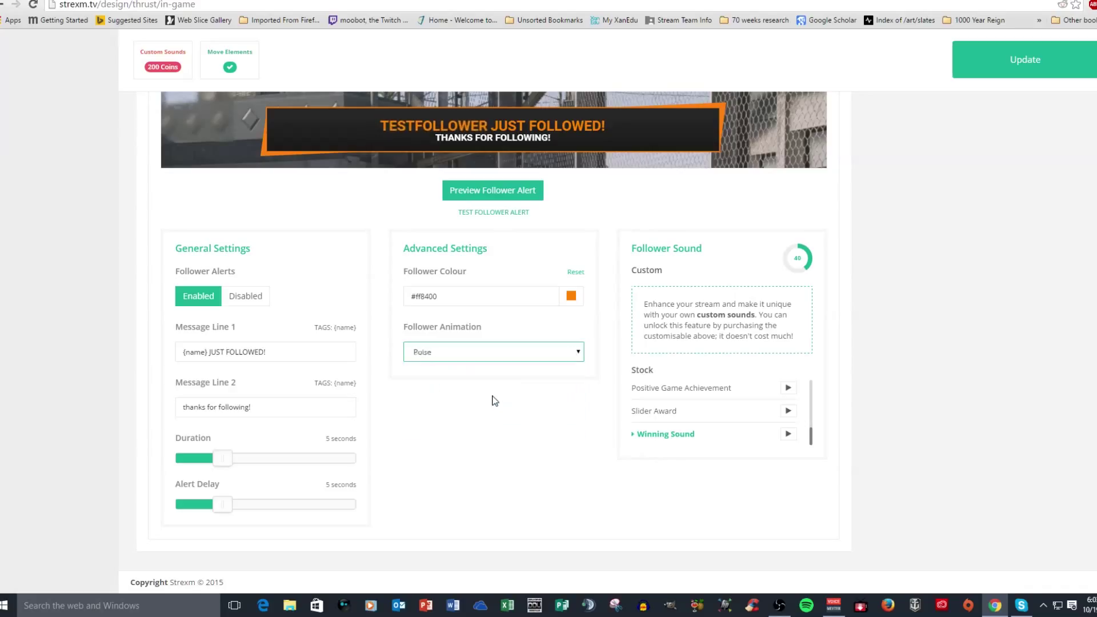
click(577, 354)
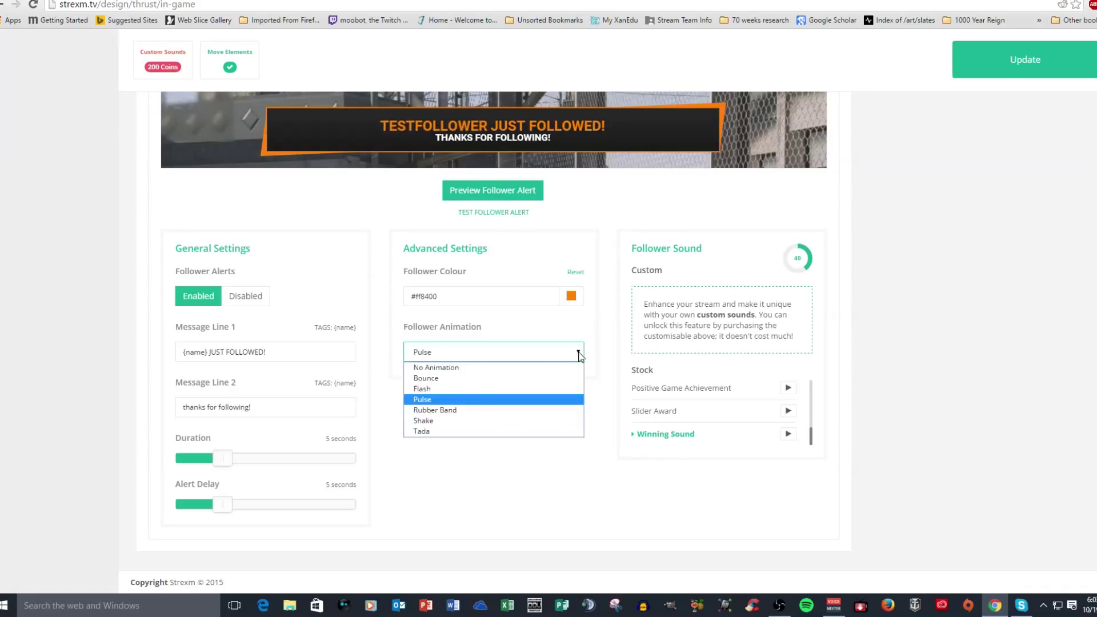
click(485, 377)
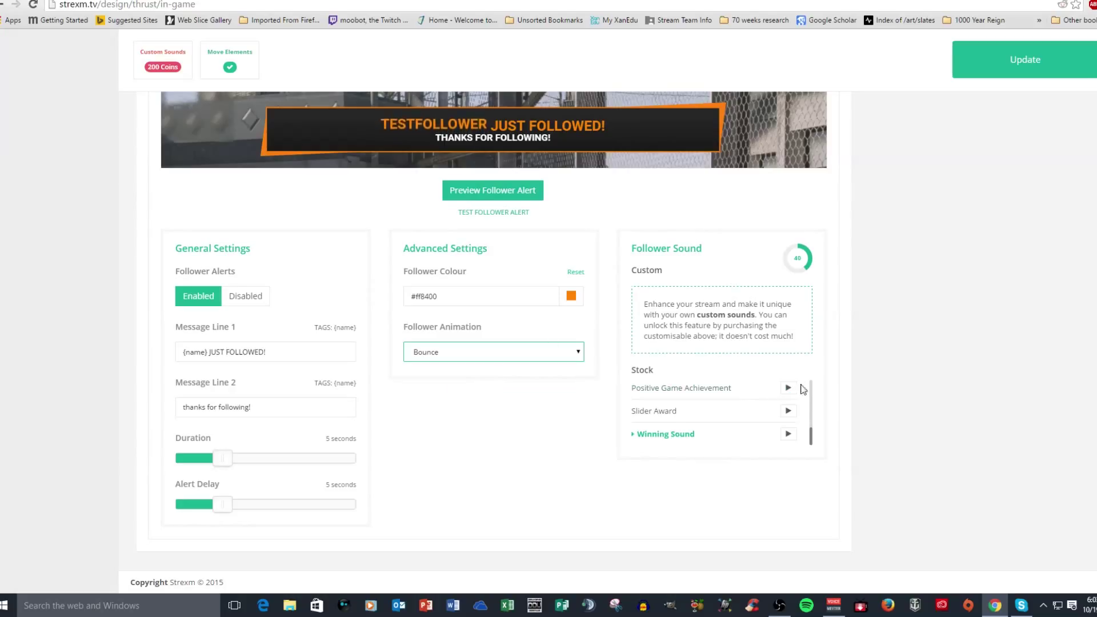
- Look through the list of stock follower sounds
click(822, 412)
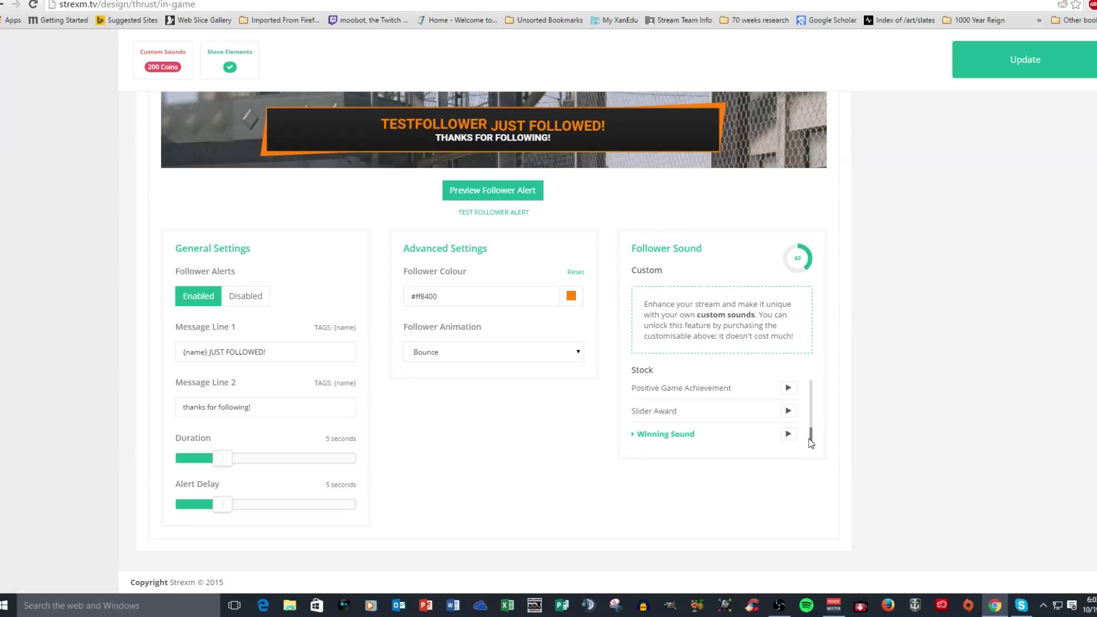
scroll(812, 437, up, 1)
scroll(814, 438, up, 3)
scroll(814, 387, down, 3)
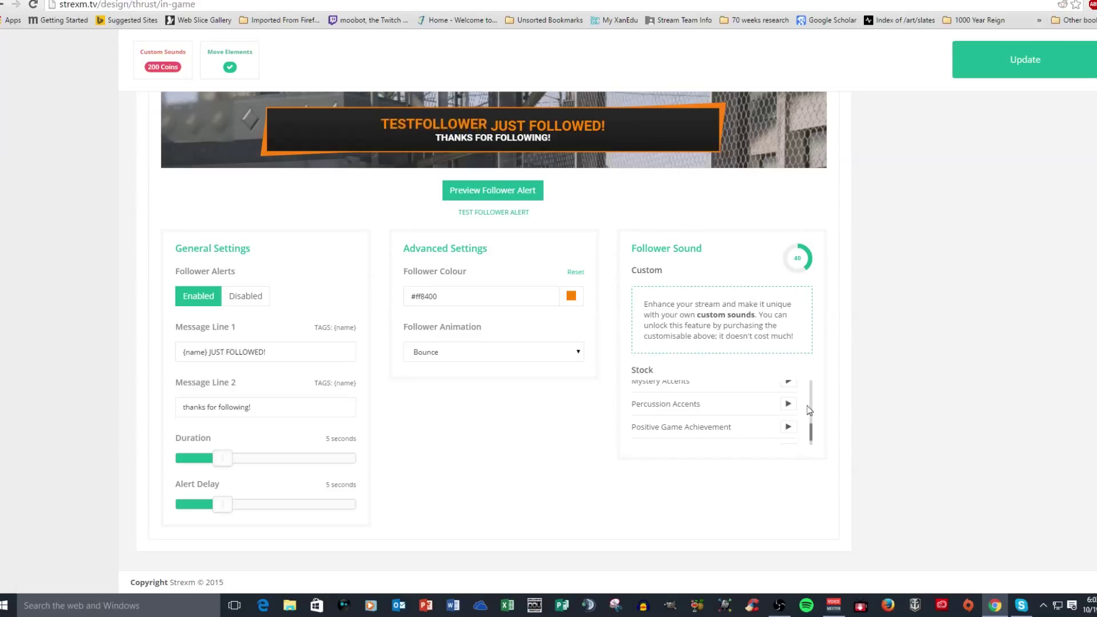
scroll(814, 431, down, 2)
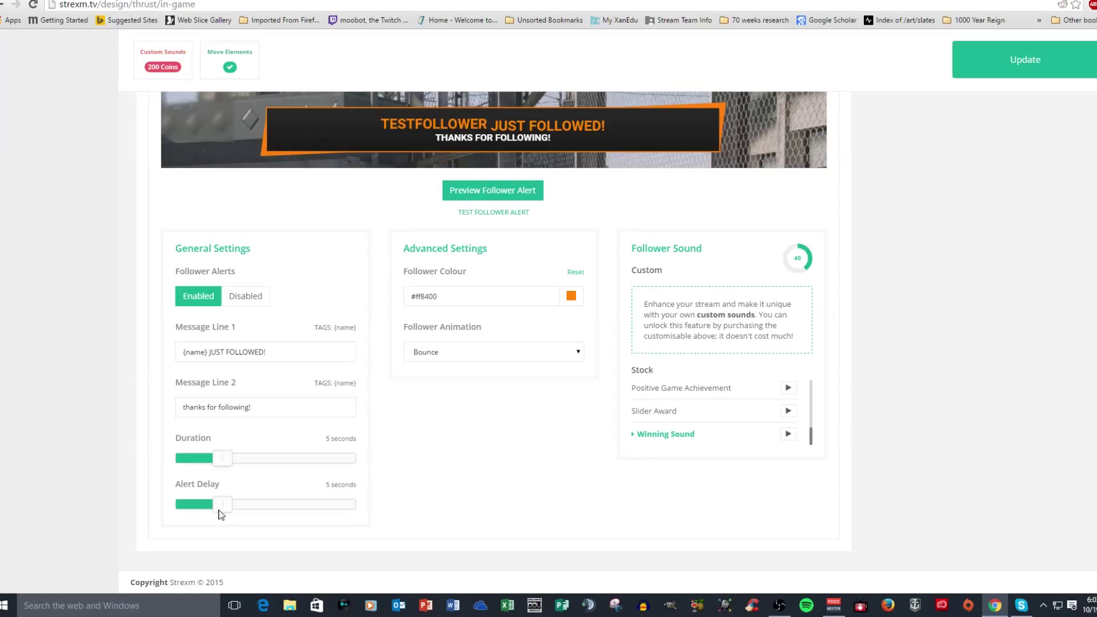
- Send a test follower alert and return to the overlay link section at the start of the page
scroll(321, 469, up, 2)
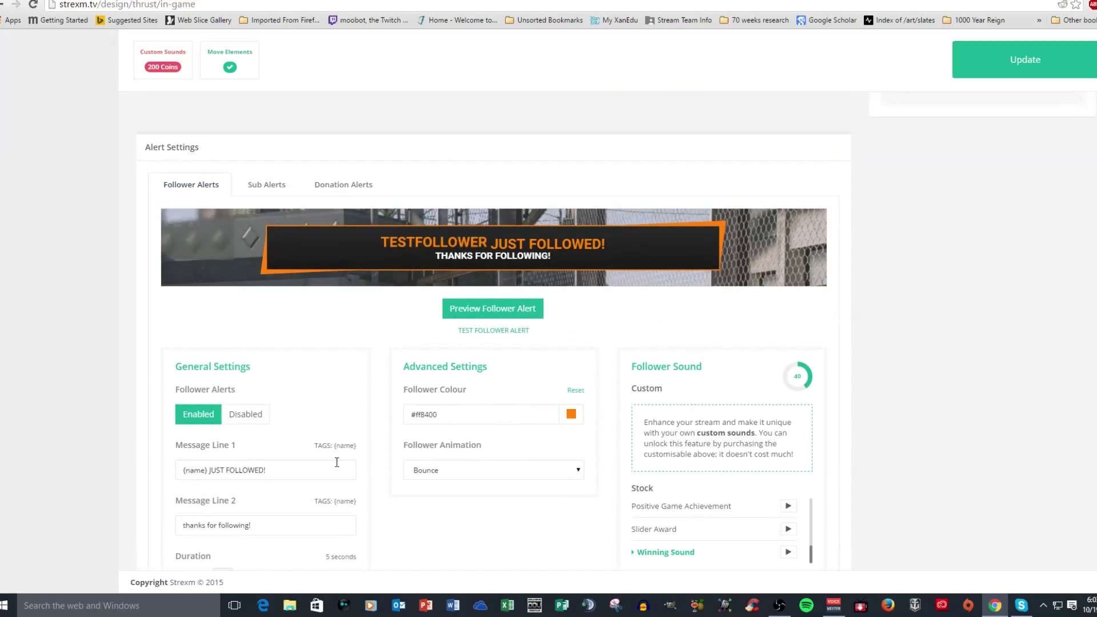
click(494, 331)
scroll(424, 194, up, 4)
scroll(426, 198, up, 4)
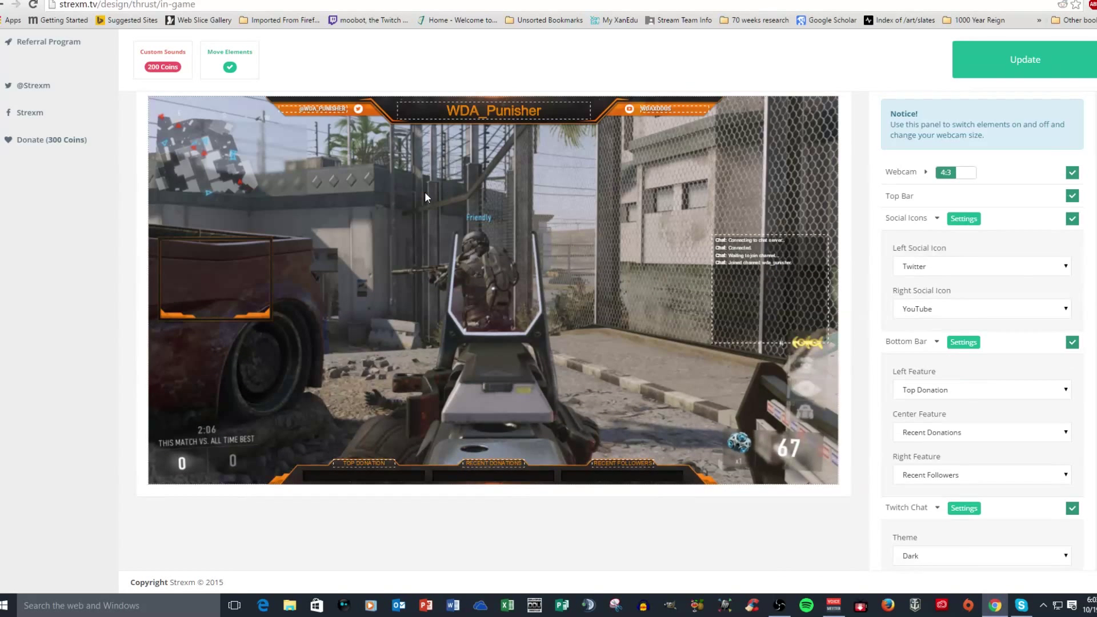
scroll(425, 194, up, 4)
scroll(425, 196, down, 2)
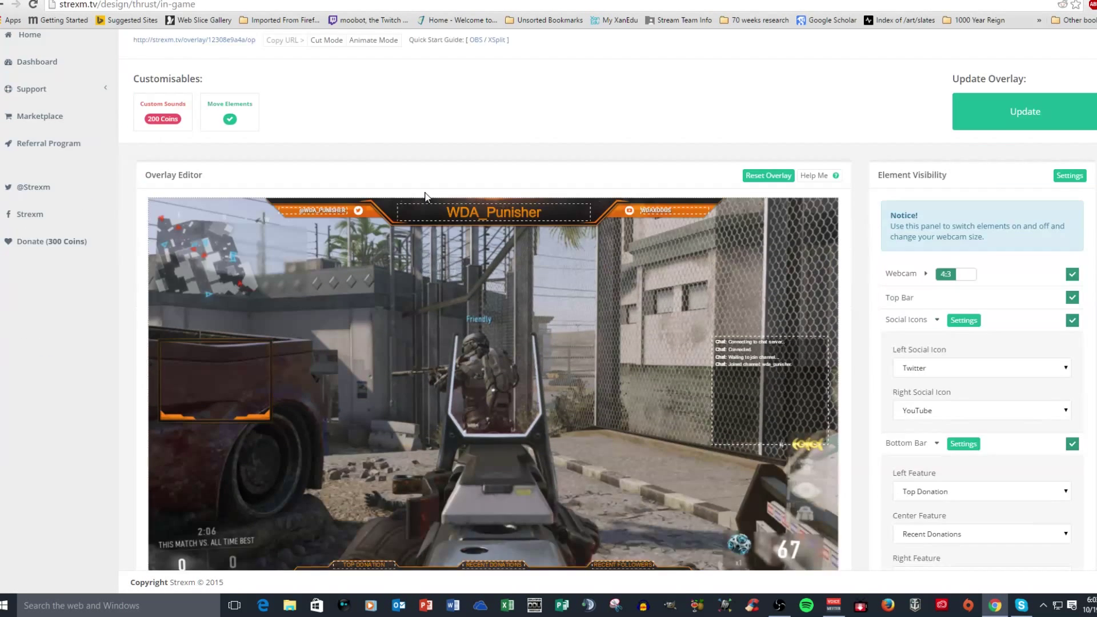
scroll(424, 196, up, 2)
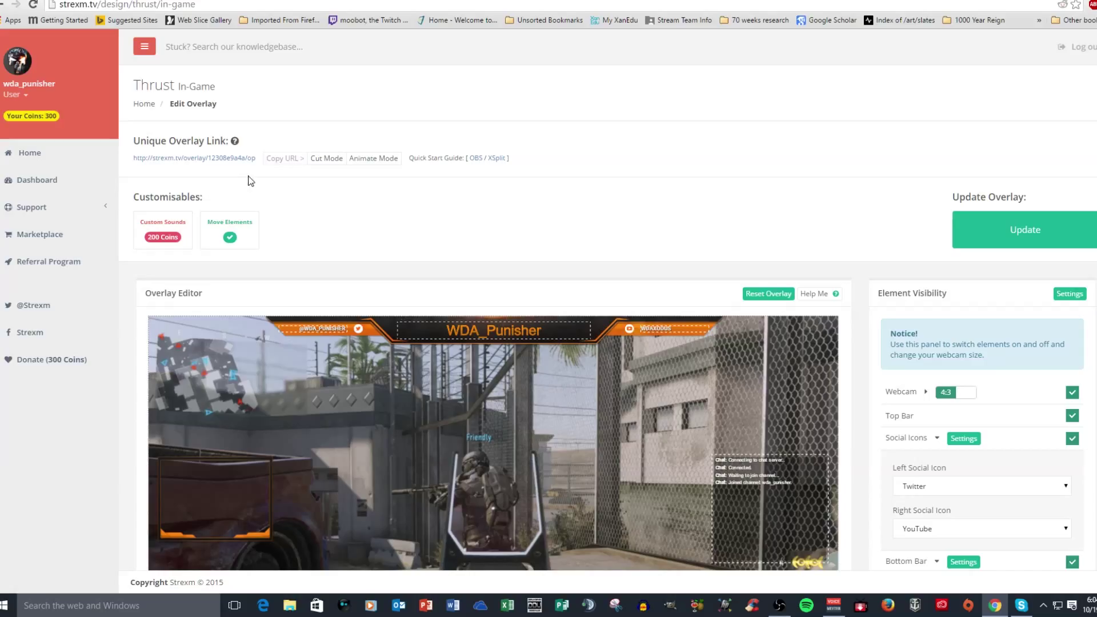
- Go to the account home page and copy the overlay URL of the Thrust (In-Game) overlay to the clipboard
click(12, 166)
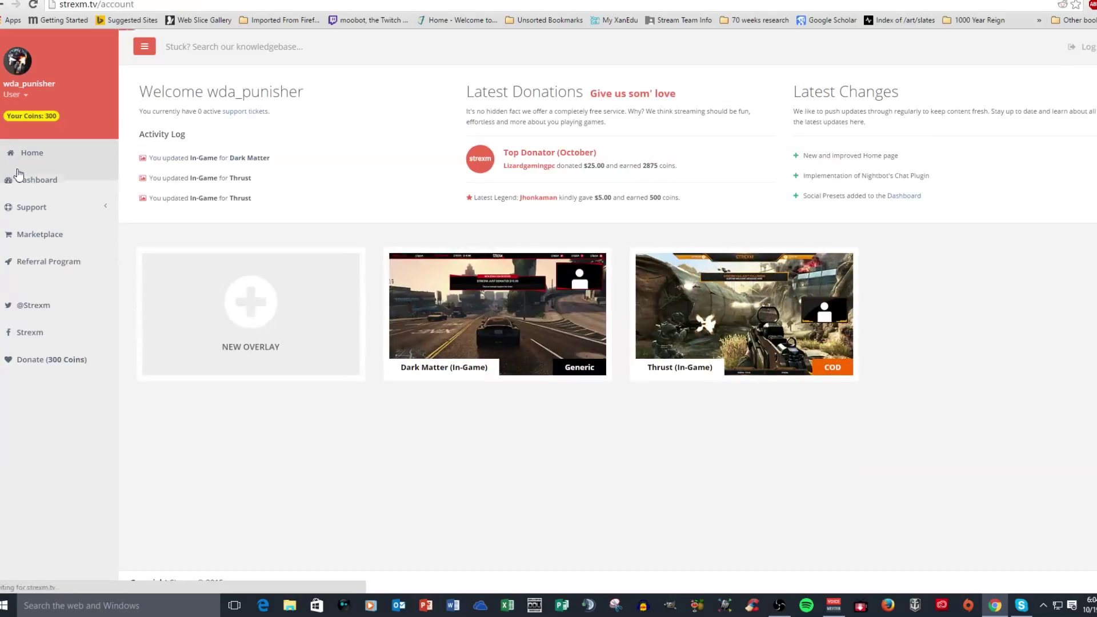
mouse_move(523, 331)
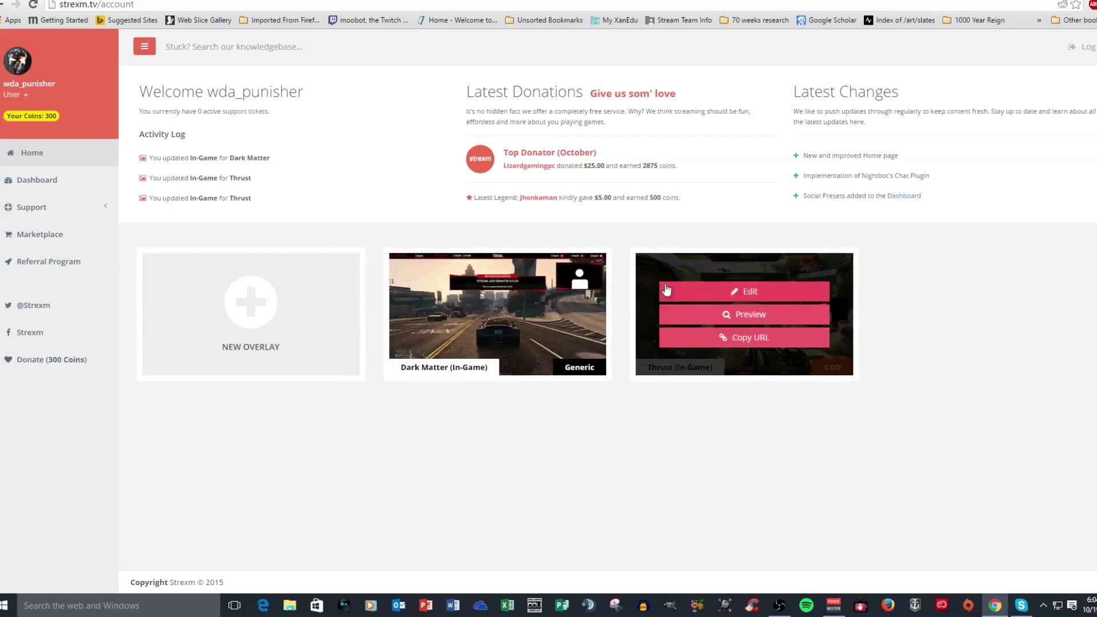
mouse_move(472, 262)
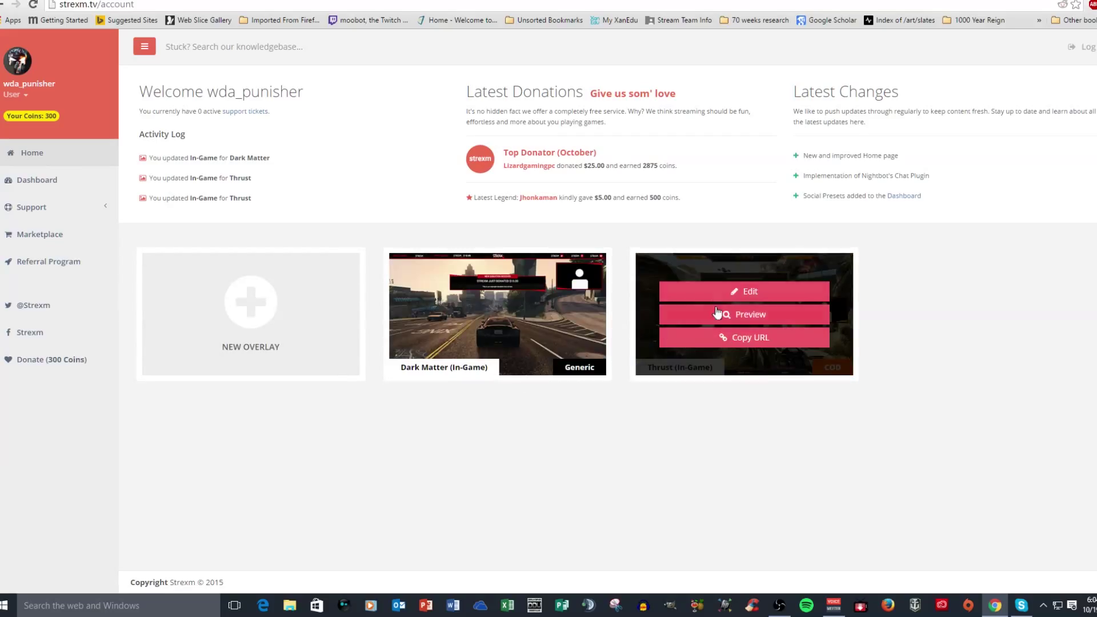
click(736, 338)
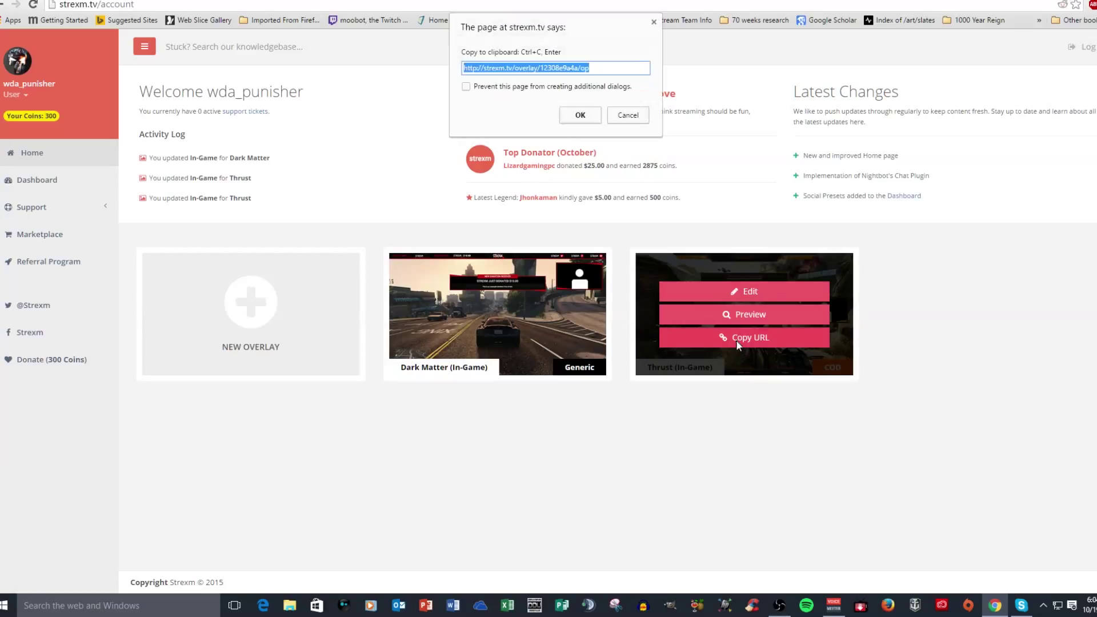
right_click(570, 68)
click(591, 109)
click(580, 116)
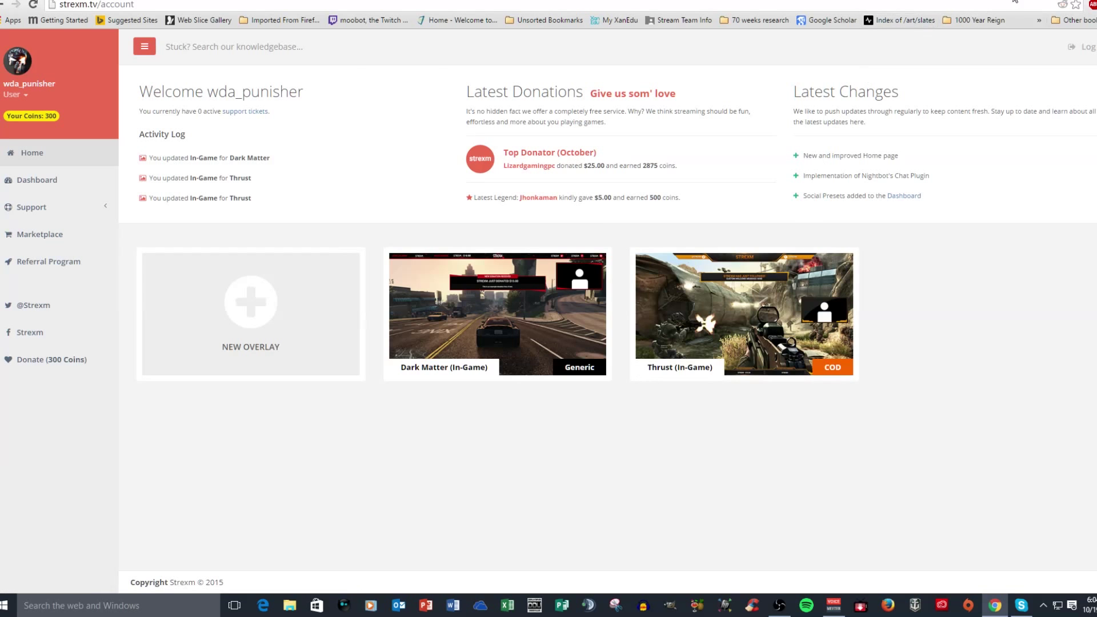
- Switch to Open Broadcaster Software, paste the overlay link as the CLR Browser source's URL, and toggle the Monitor Capture source
key(super+Down)
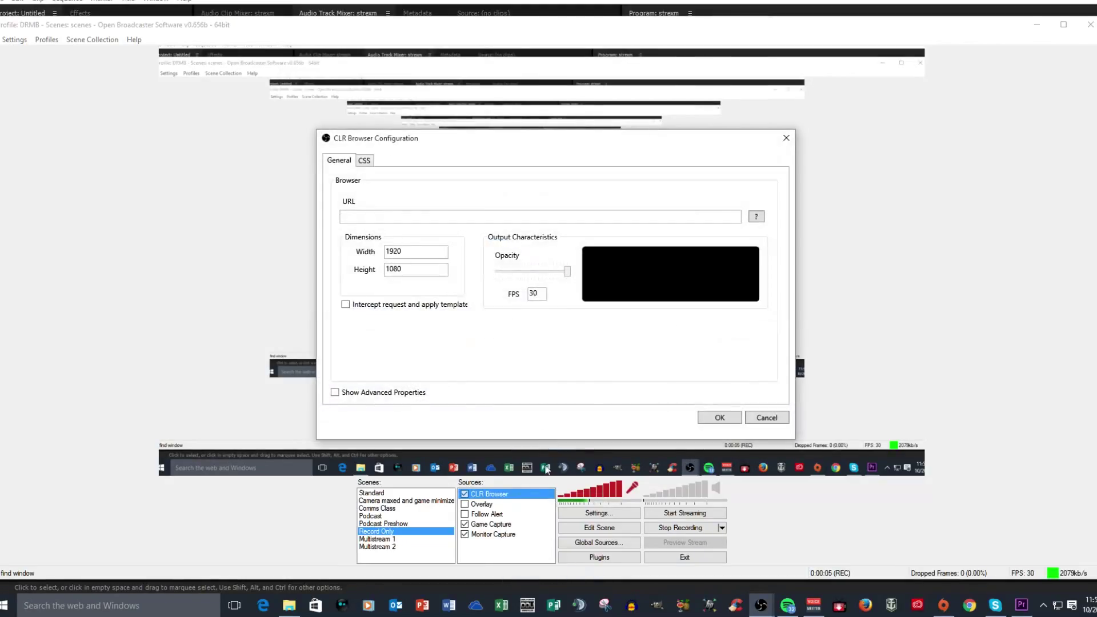
right_click(377, 215)
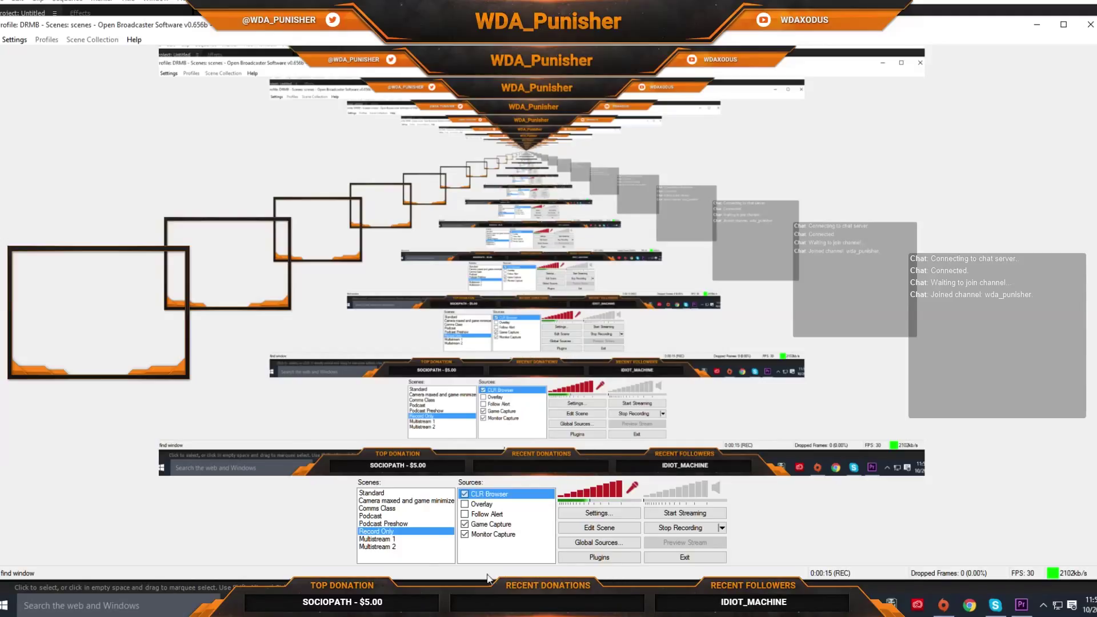
click(466, 534)
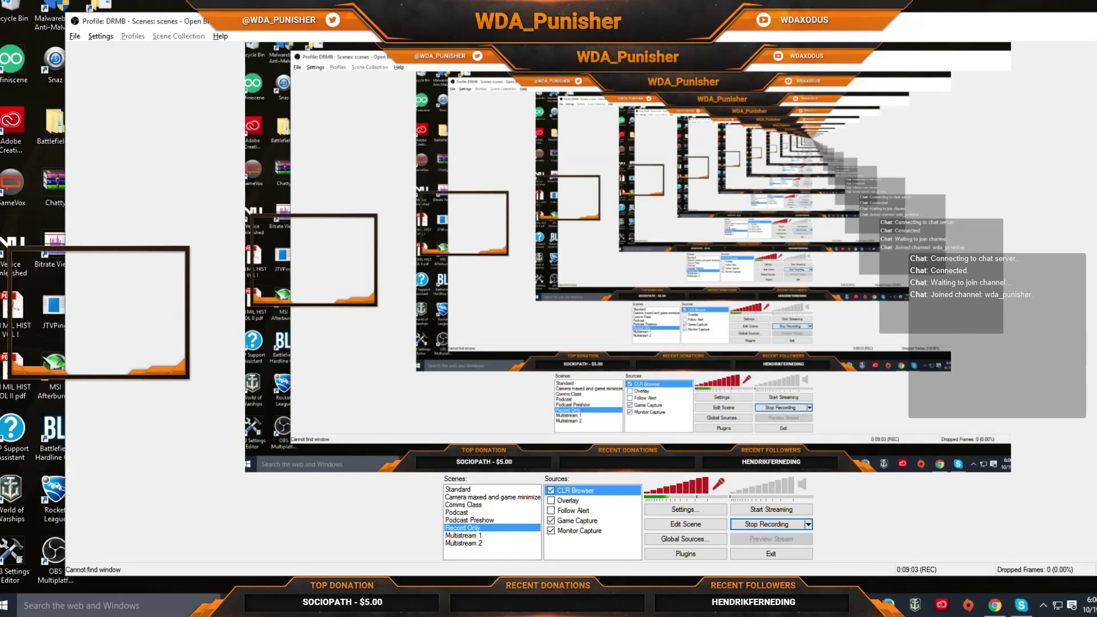
- Switch back to the browser with the Thrust overlay page and maximise its window
key(alt+Tab)
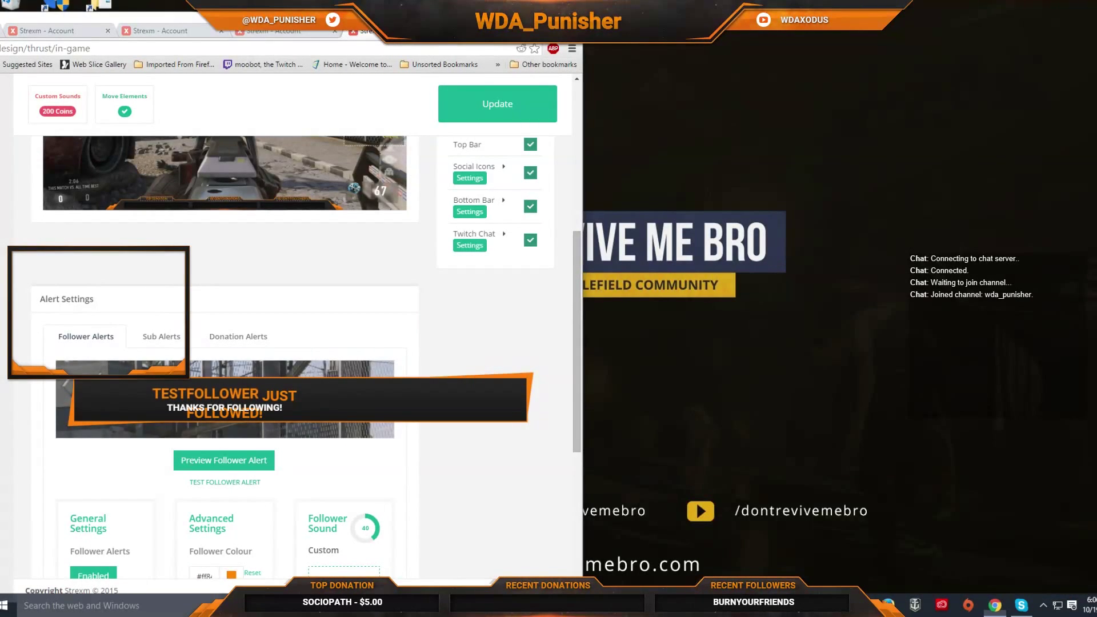
drag(341, 33, 730, 1)
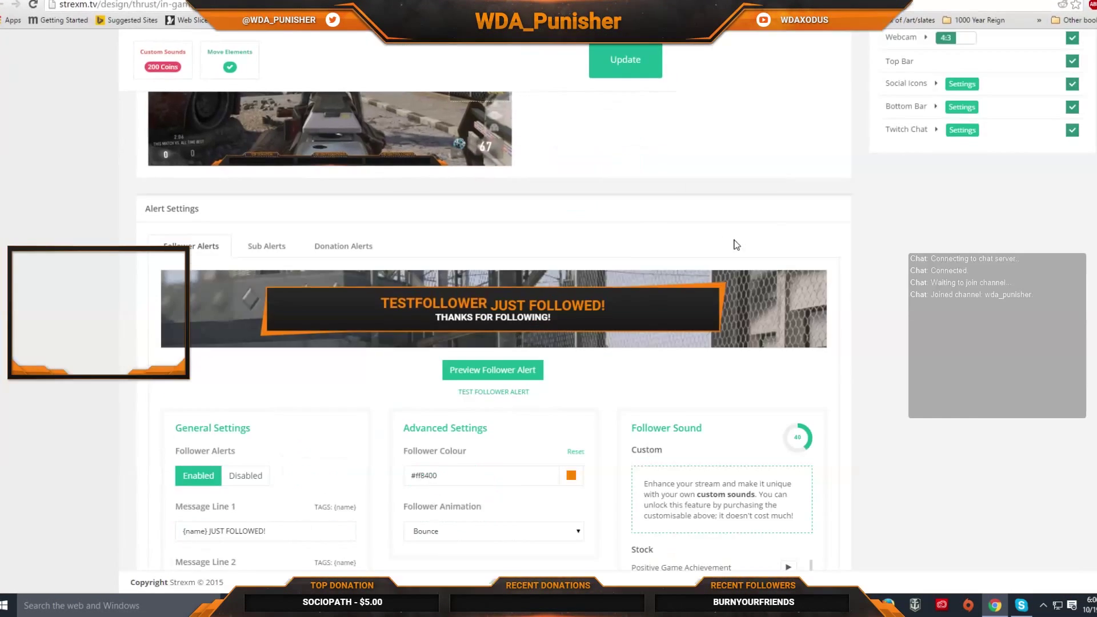
scroll(629, 263, up, 5)
- Open the Strexm Dashboard and activate the Social Post Text field under Social Presets
click(50, 123)
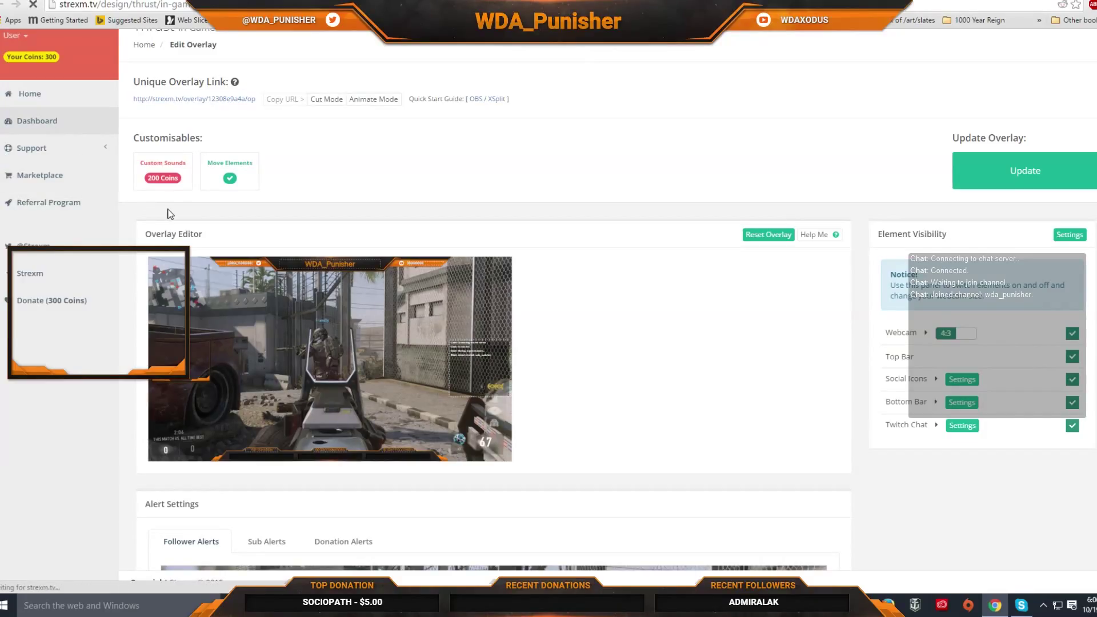
scroll(267, 254, down, 1)
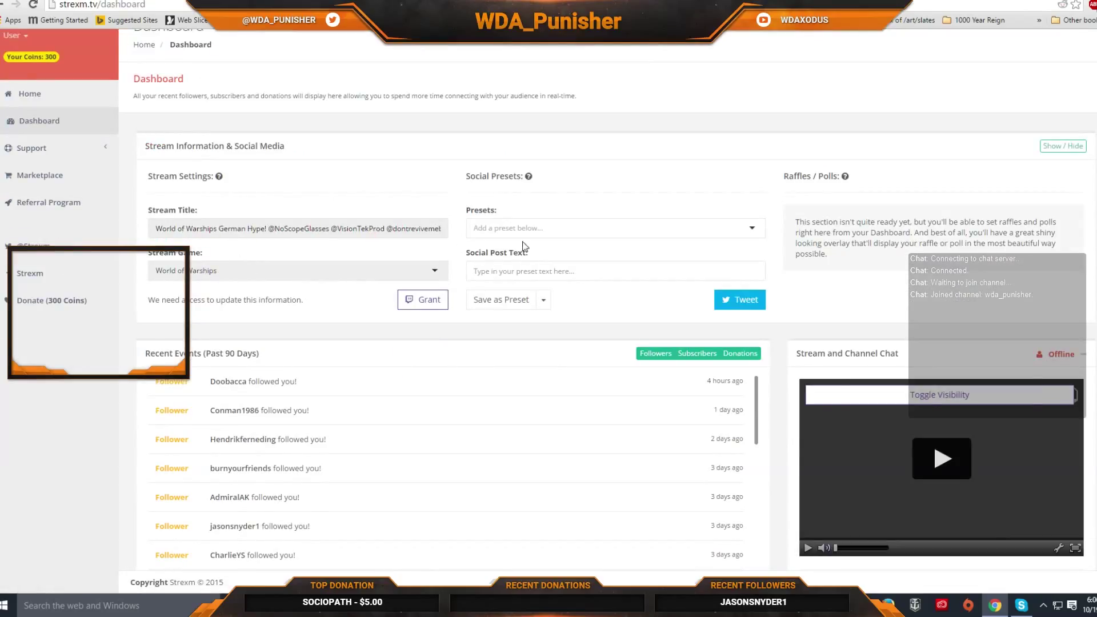
click(641, 269)
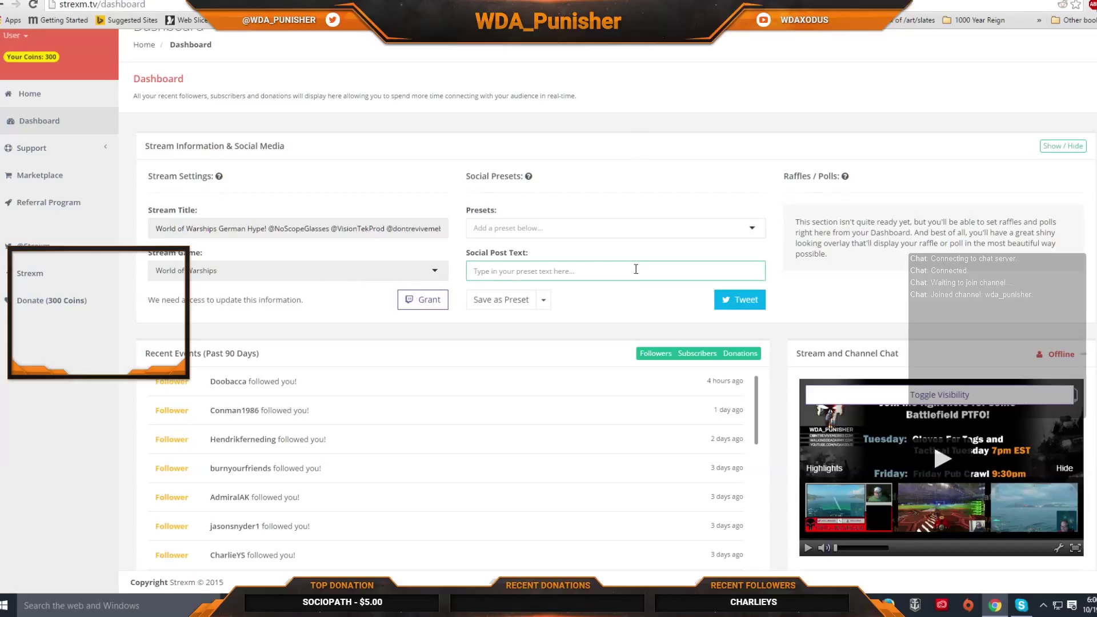
- Load the "I'm live. #Roadto1000" social preset and replace it with the preset "Come Hang out, let's play some WoWS"
click(636, 269)
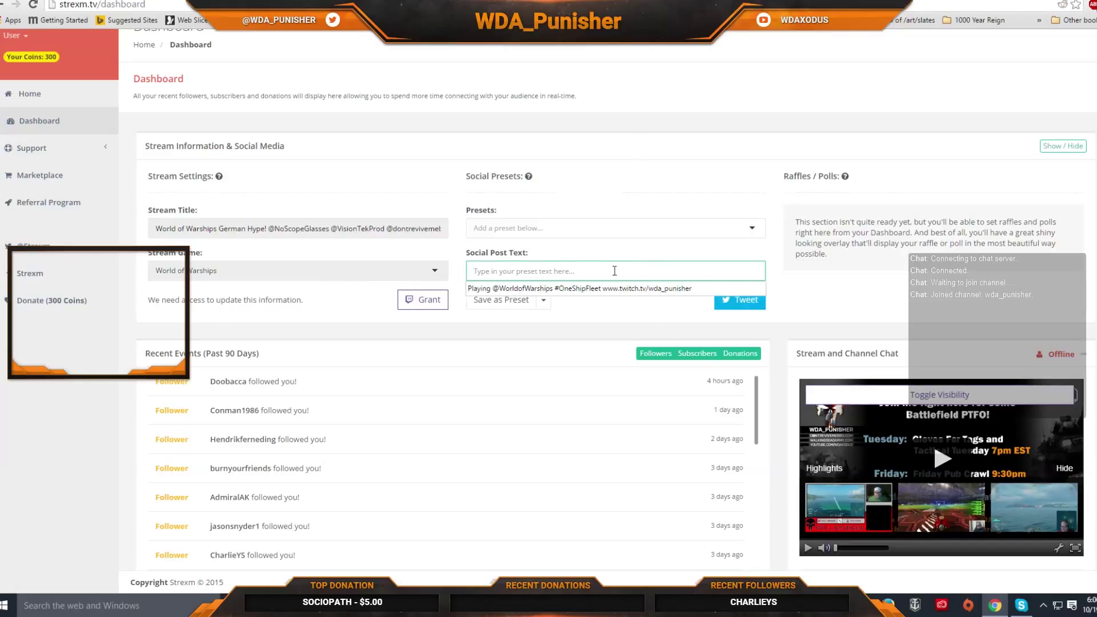
click(590, 234)
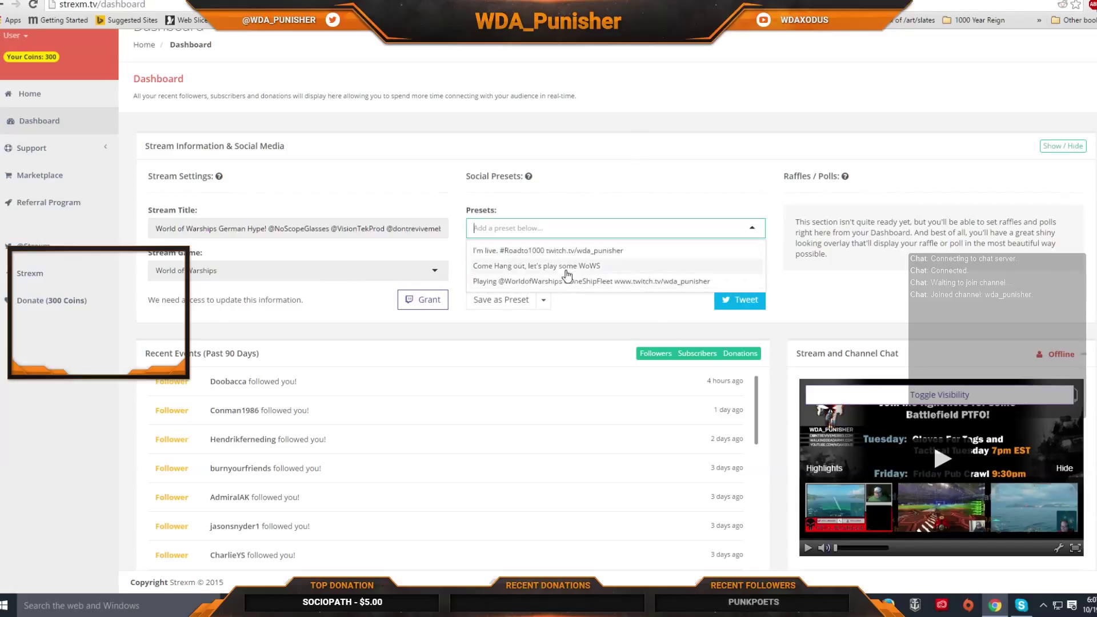
click(571, 252)
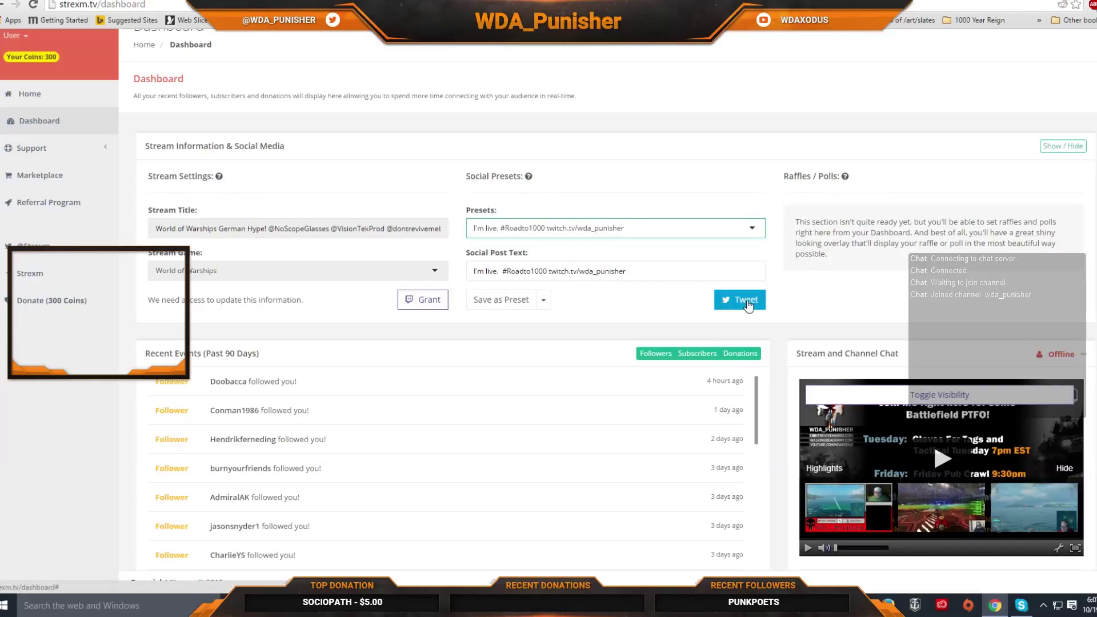
click(686, 235)
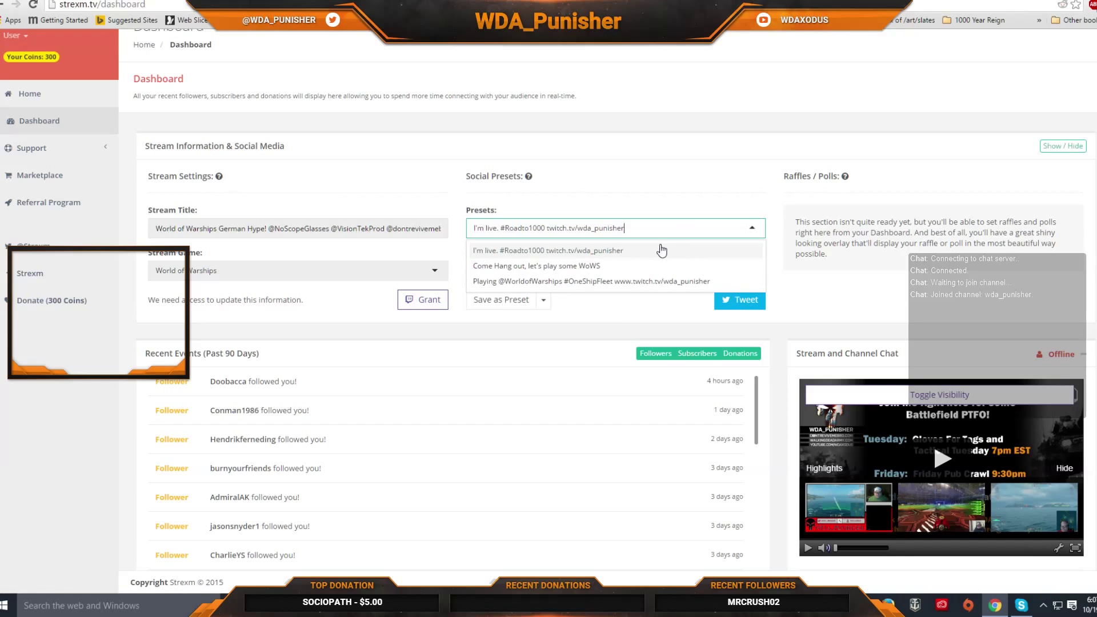
click(632, 264)
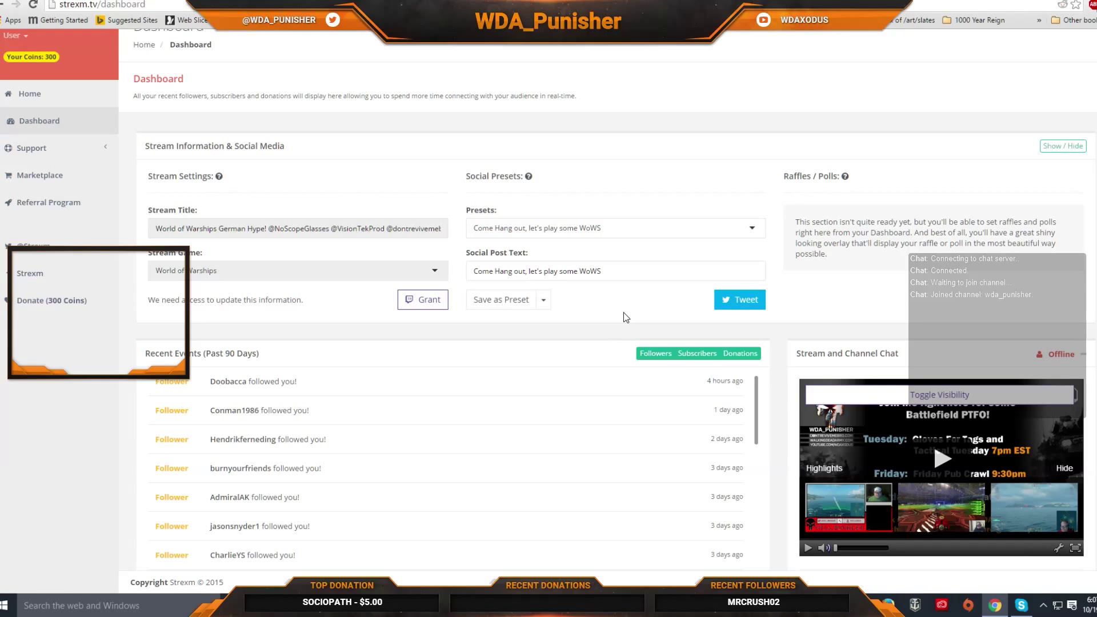
- Examine the follower entries under Recent Events (Past 90 Days) and the Stream and Channel Chat section of the dashboard
scroll(588, 302, down, 2)
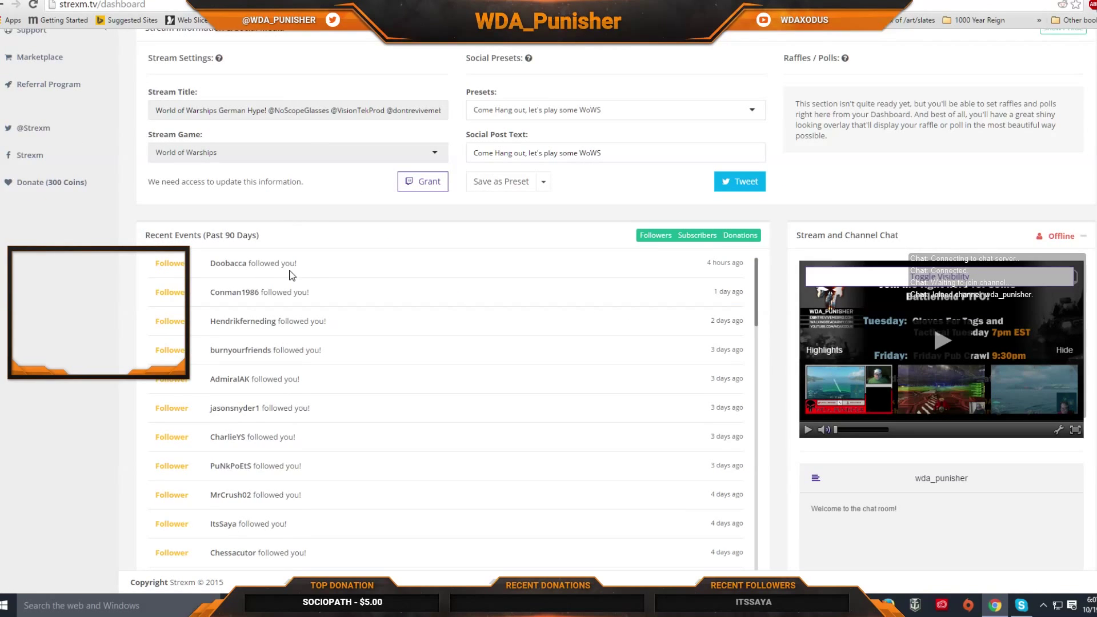
scroll(289, 270, down, 2)
scroll(289, 270, down, 10)
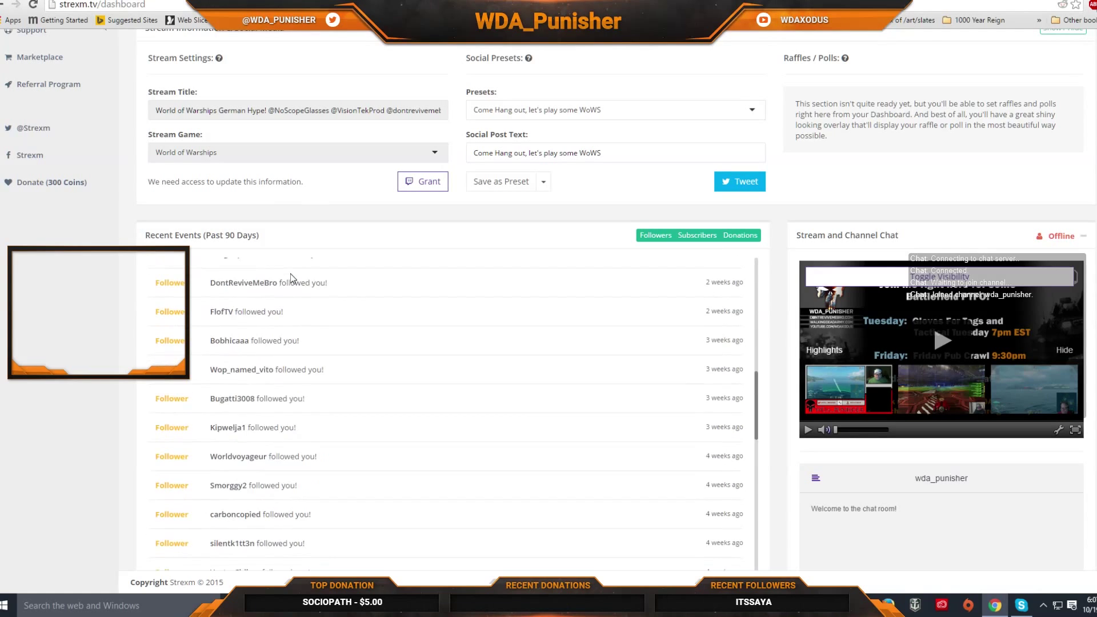
scroll(290, 278, down, 8)
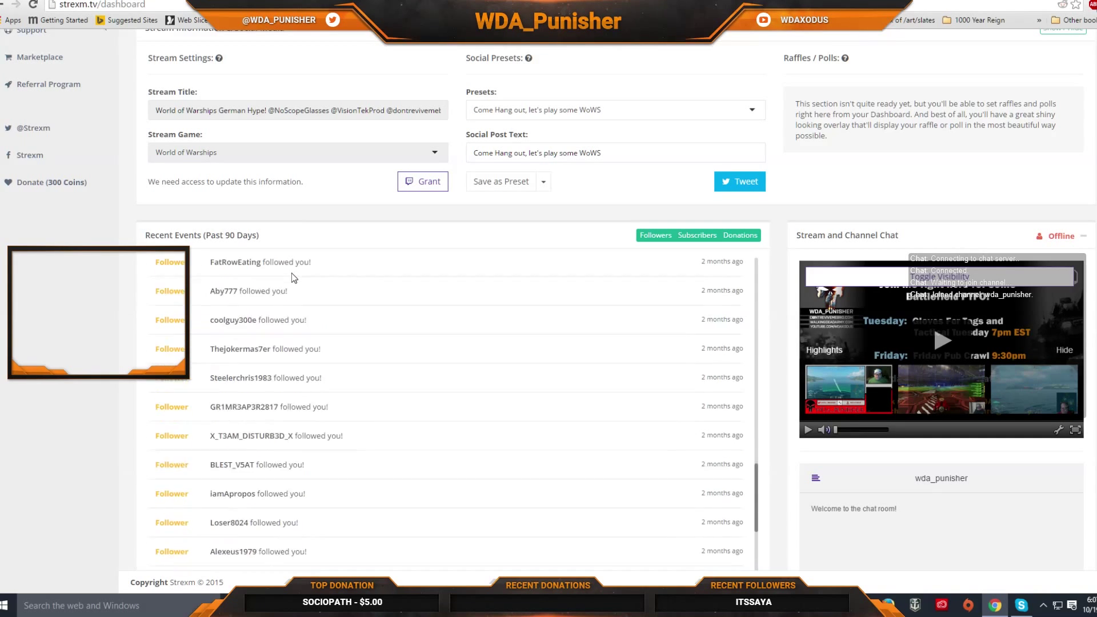
scroll(297, 278, up, 5)
scroll(658, 321, up, 4)
scroll(962, 420, down, 4)
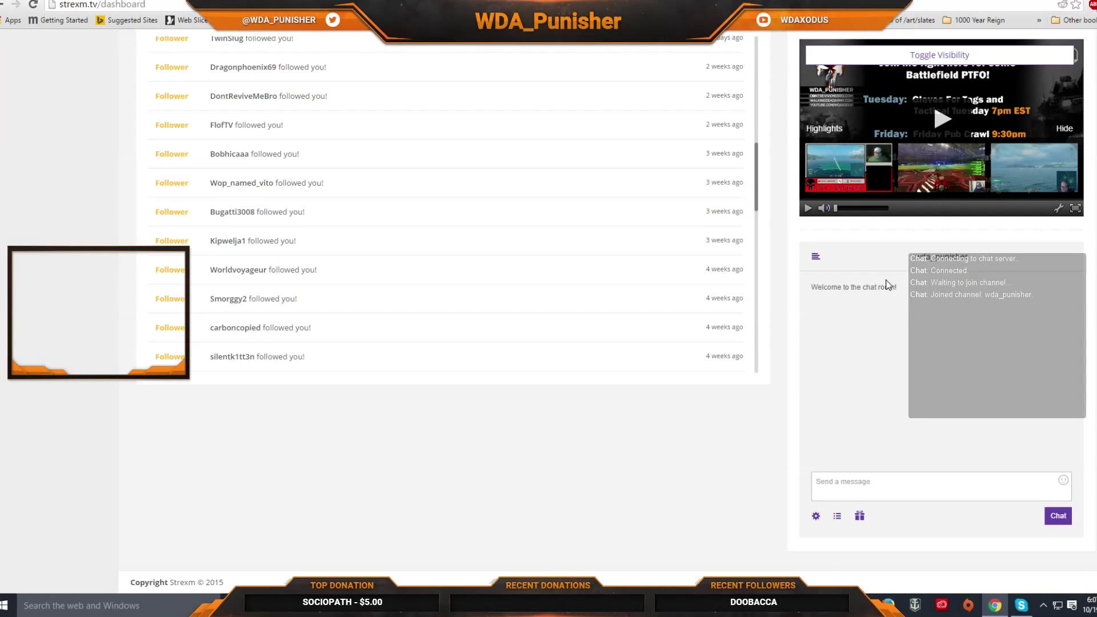
scroll(930, 444, up, 2)
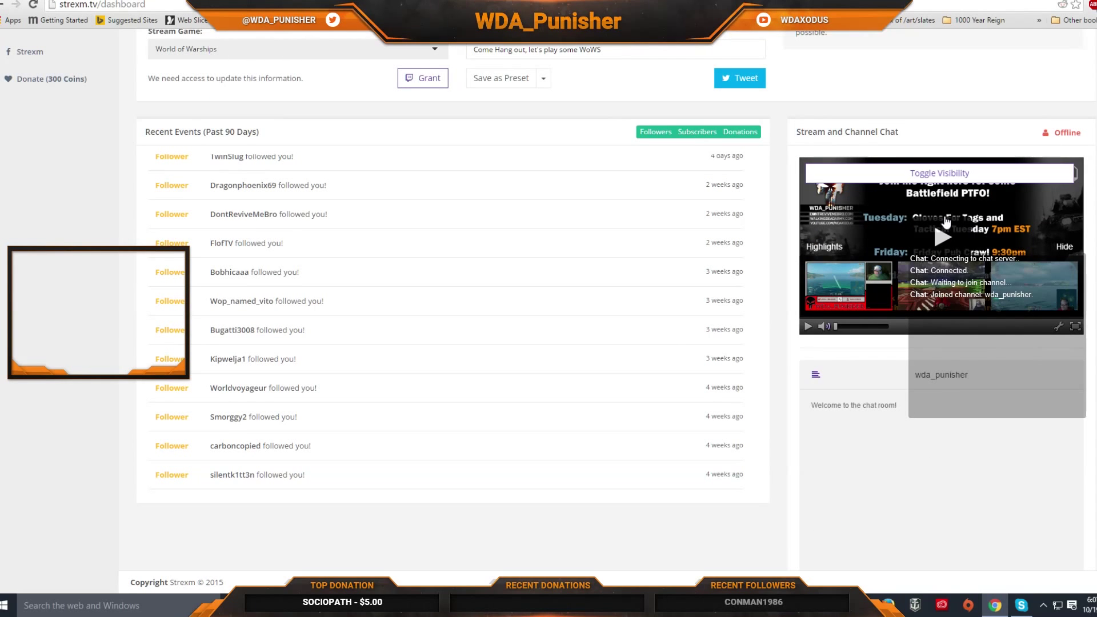
scroll(820, 261, up, 2)
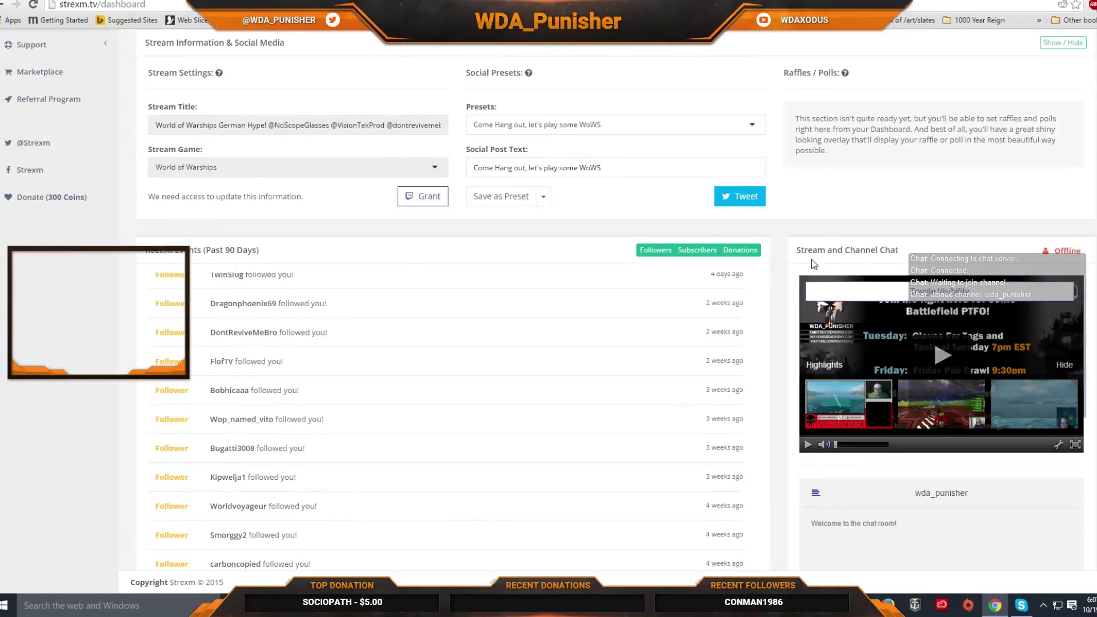
- Switch the Donations and Subscribers filters of Recent Events off and back on
scroll(817, 263, up, 1)
click(745, 313)
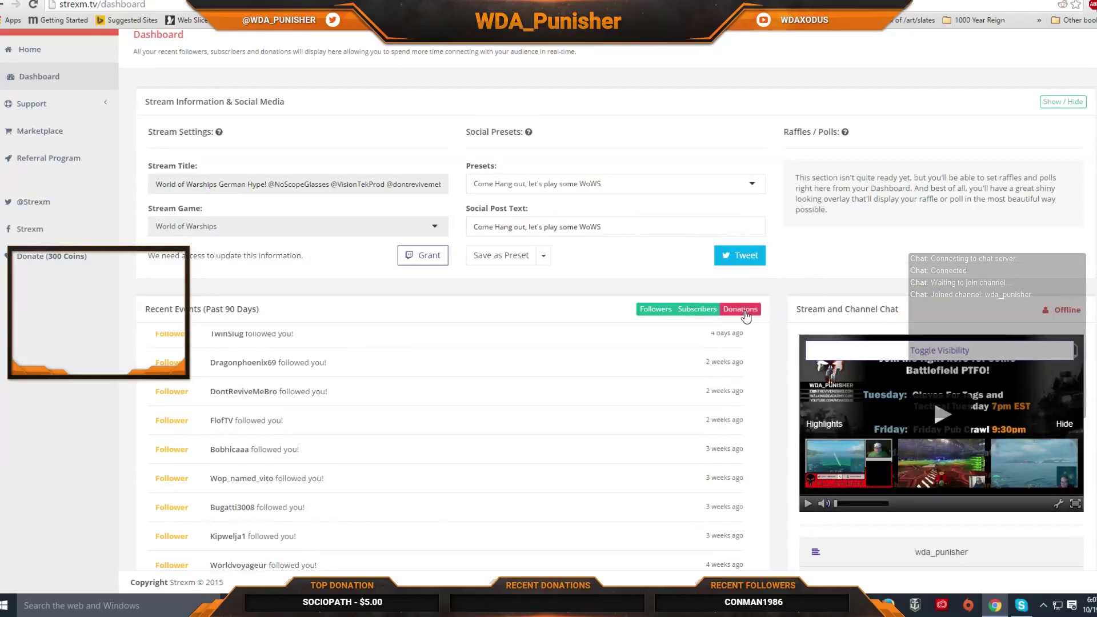
click(692, 313)
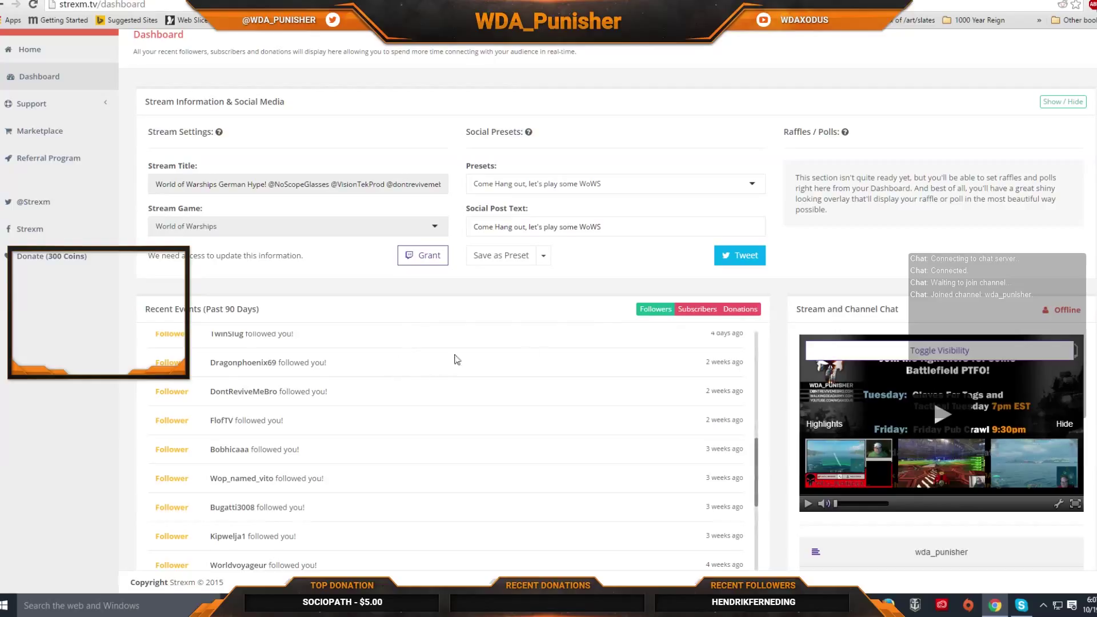
click(703, 313)
click(743, 313)
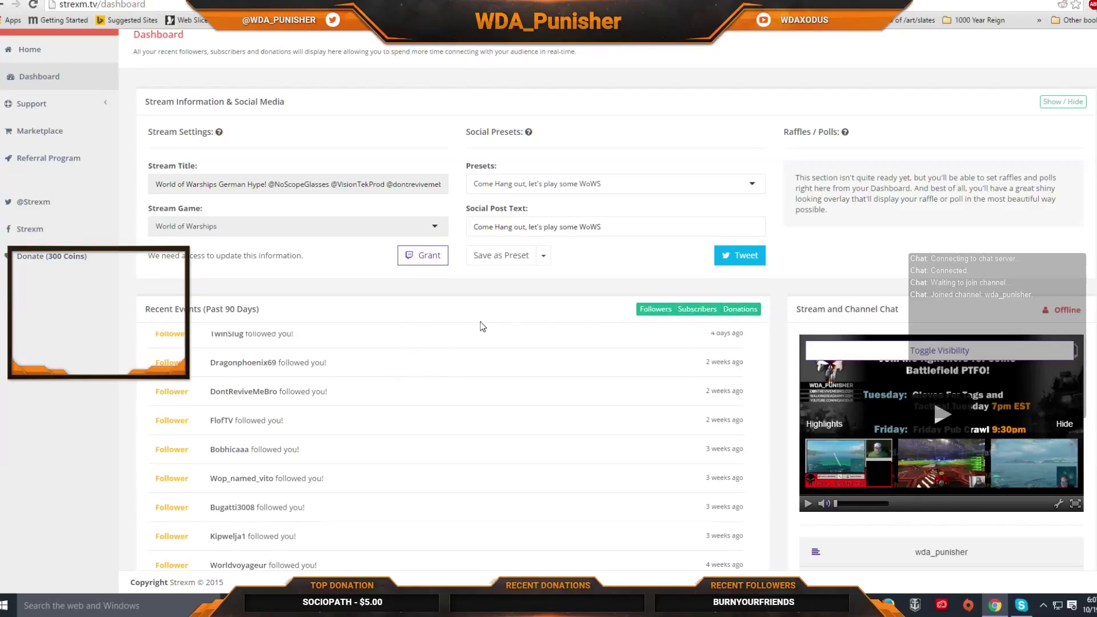
- Review the Recent Events list down to its older follower entries and return to the dashboard heading
scroll(494, 316, up, 2)
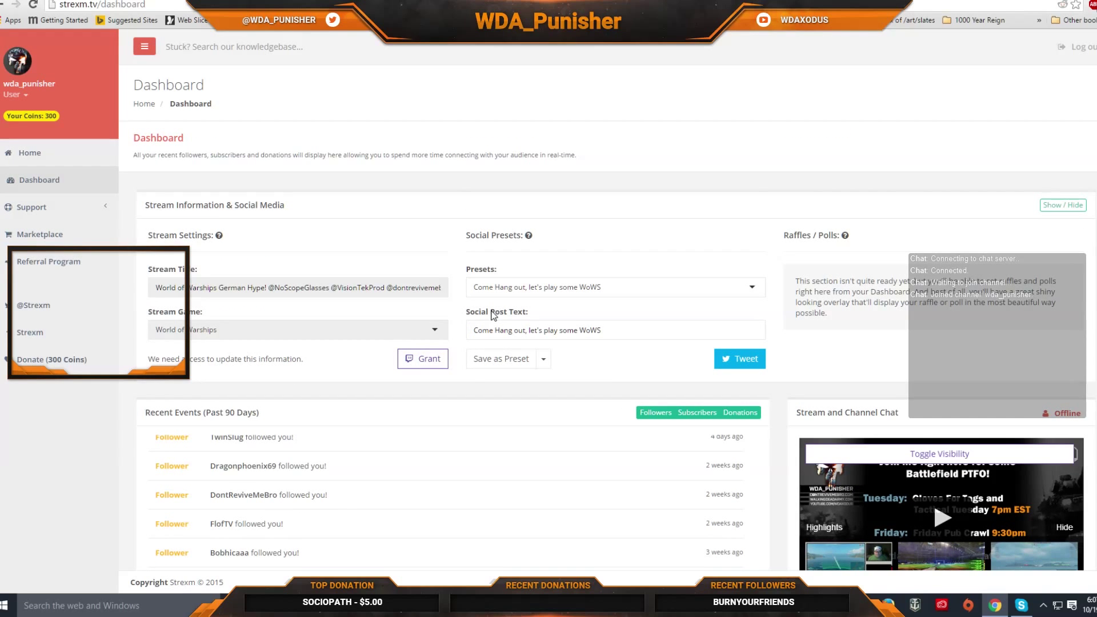
scroll(494, 315, down, 8)
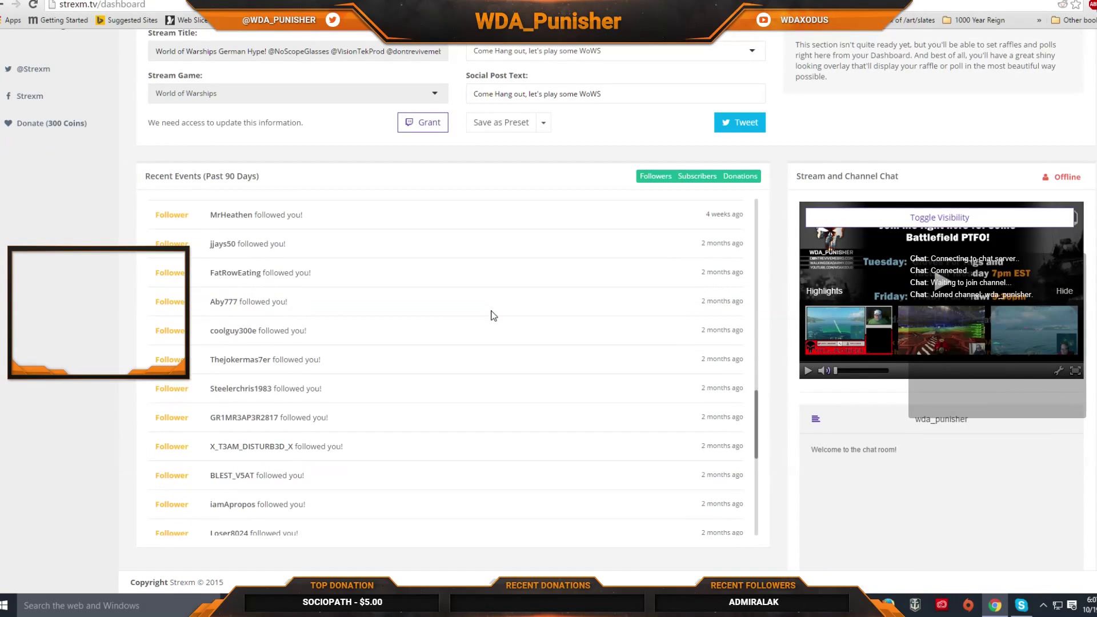
scroll(494, 316, down, 3)
scroll(494, 315, up, 6)
scroll(493, 316, up, 10)
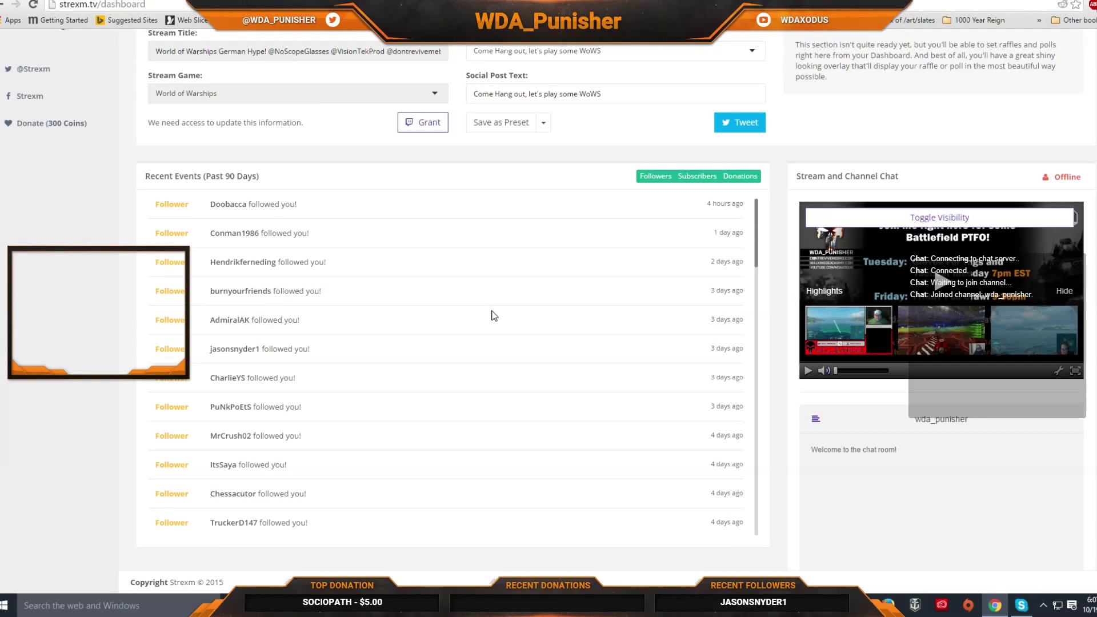
scroll(99, 322, up, 2)
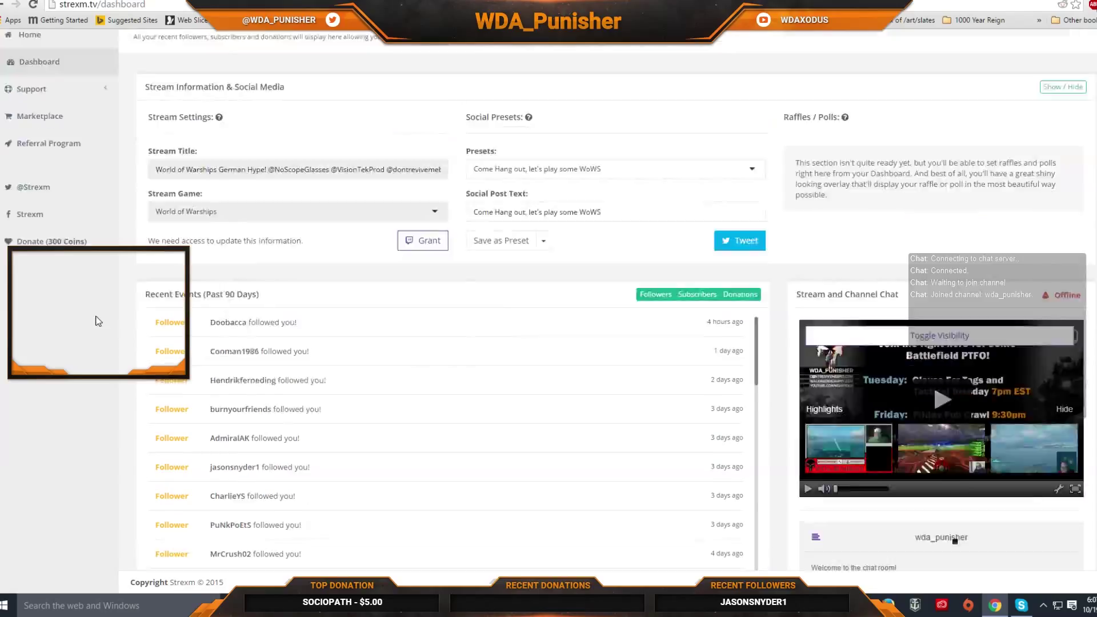
scroll(99, 321, up, 2)
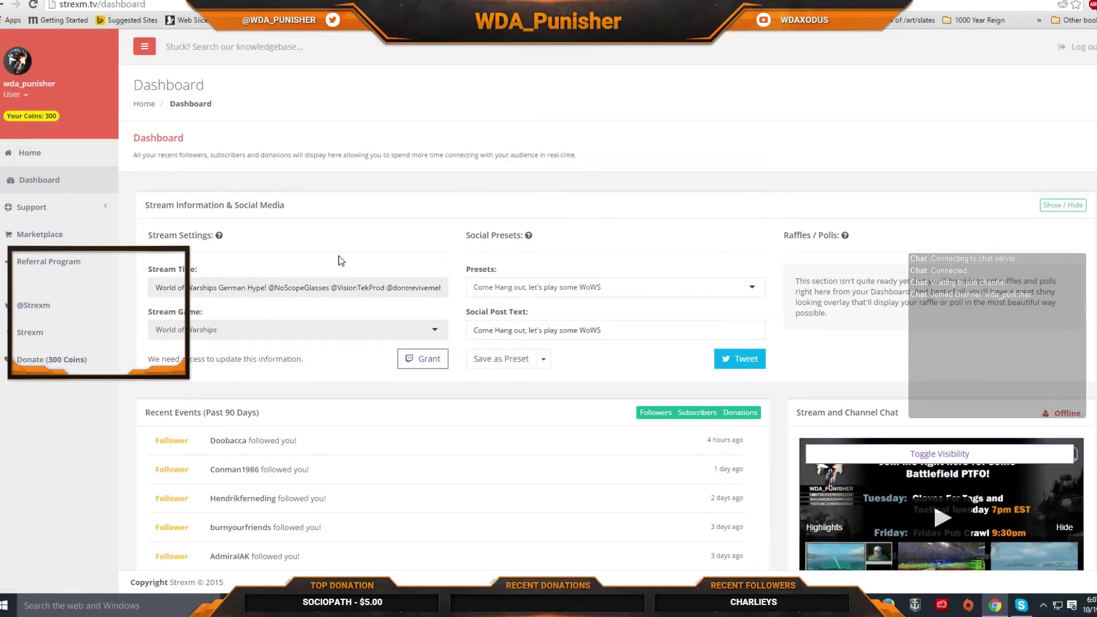